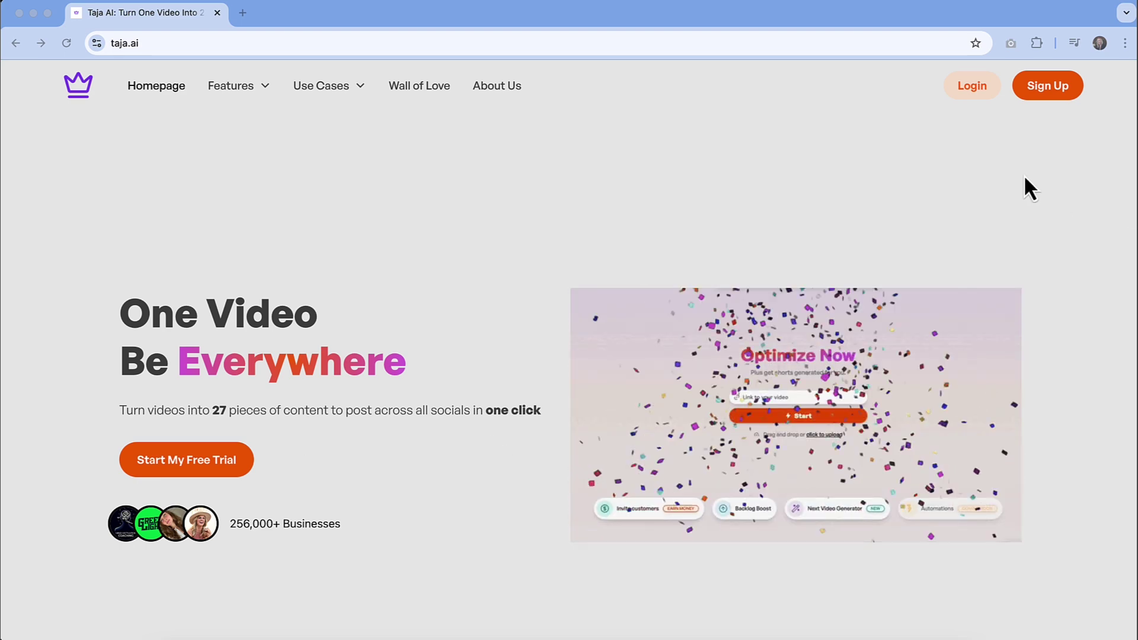
- From the Taja AI dashboard, paste the YouTube video link and start optimizing it
click(972, 87)
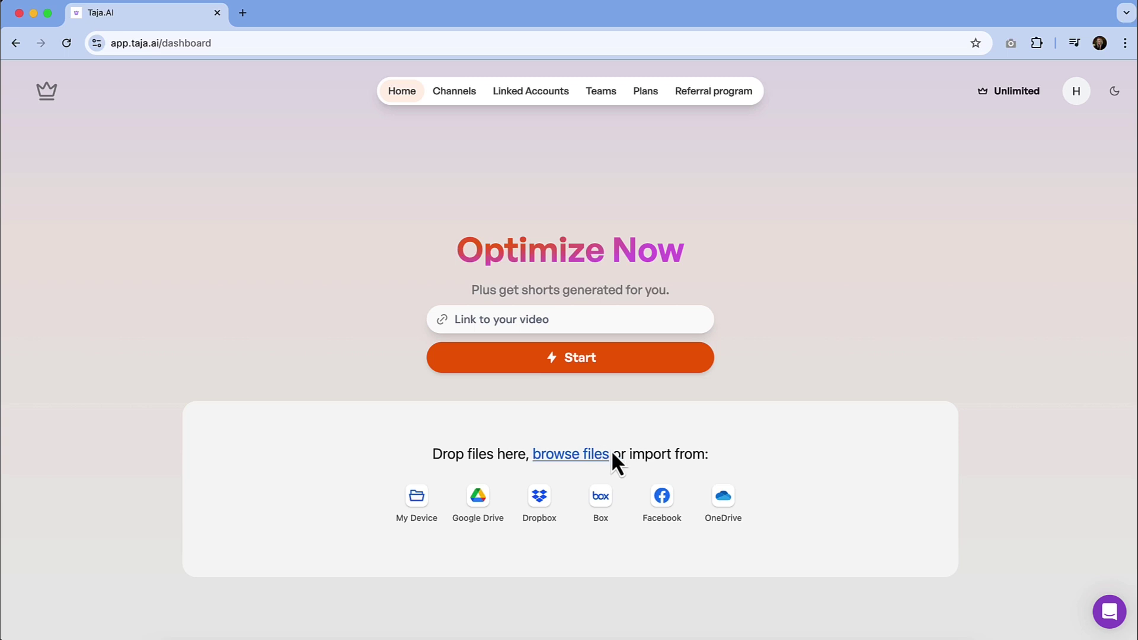
click(473, 318)
key(super+v)
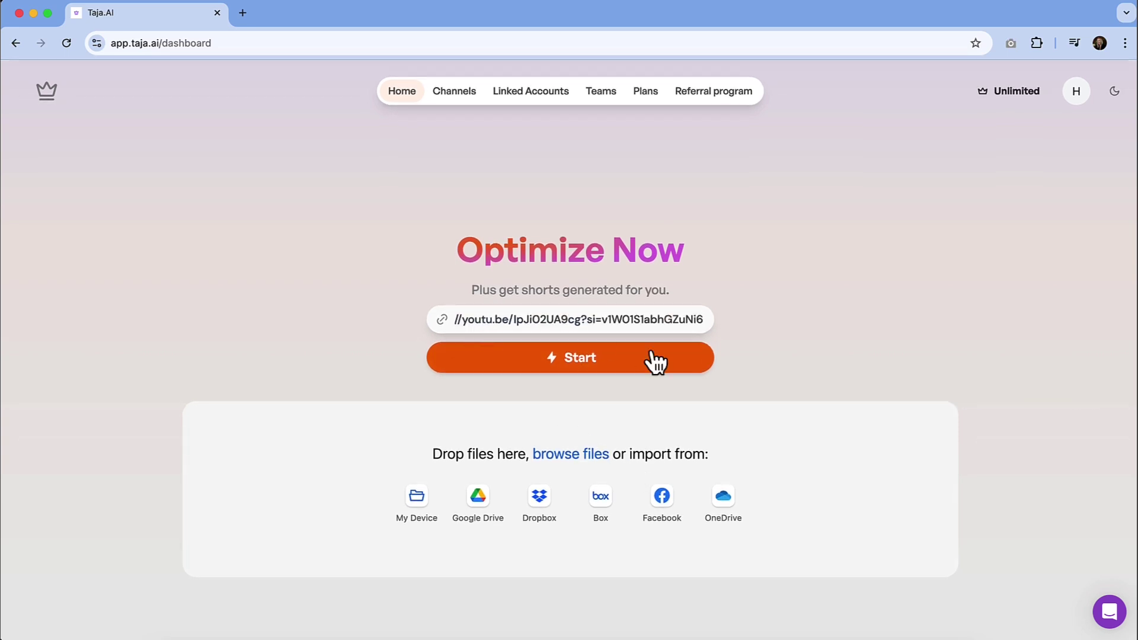
click(591, 358)
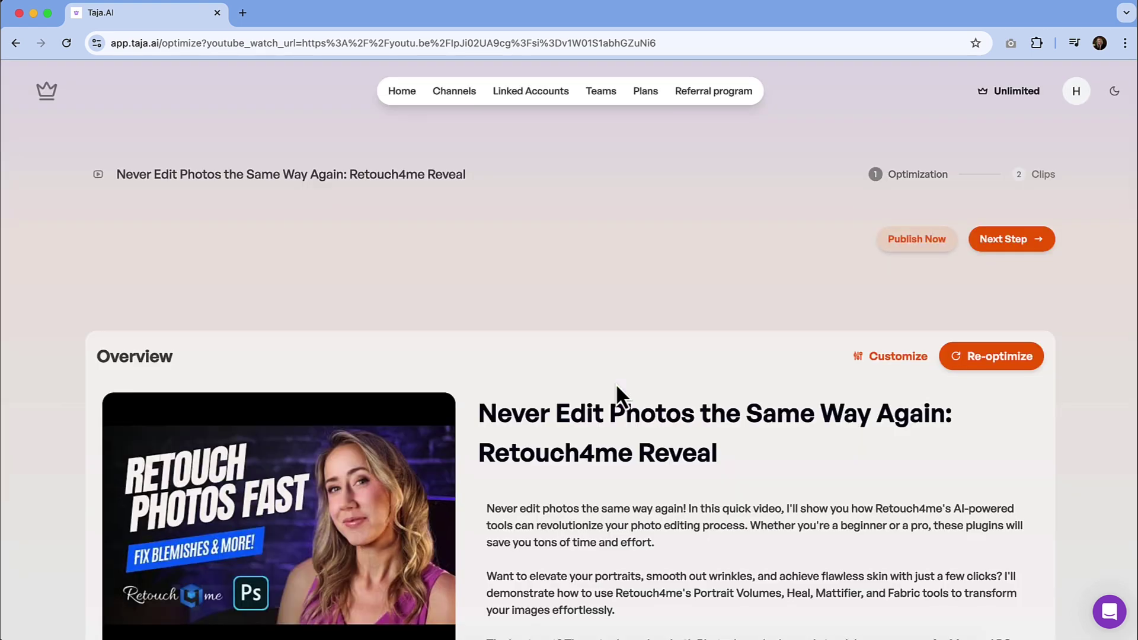
- Review the Retouch4me Reveal Overview's scored titles, description, chapters and tag list
scroll(641, 367, down, 5)
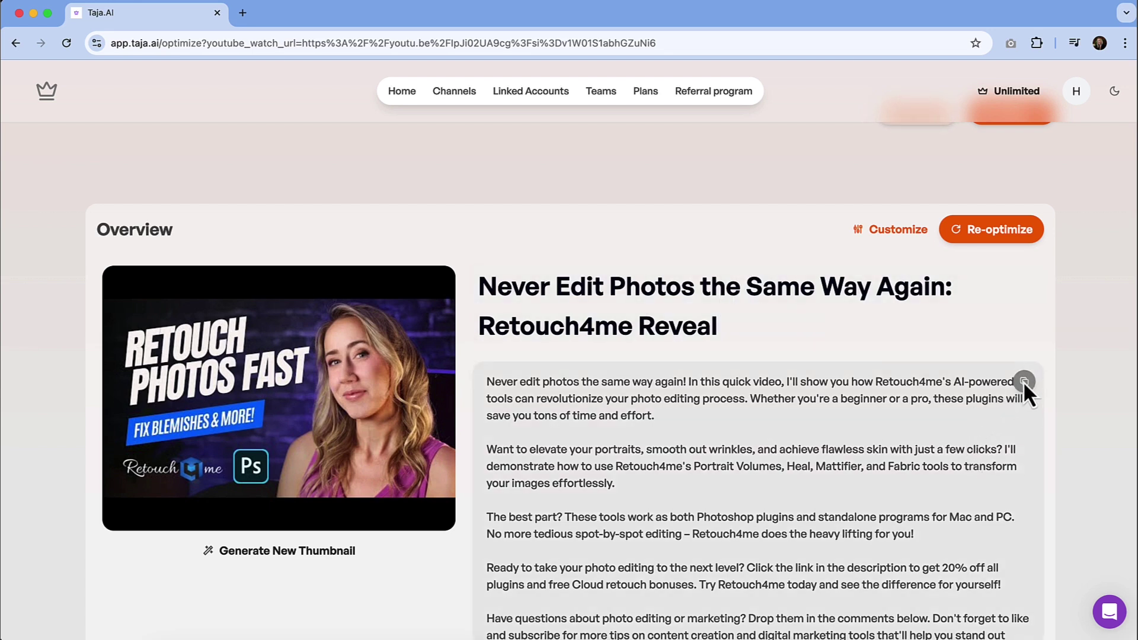
scroll(935, 403, up, 2)
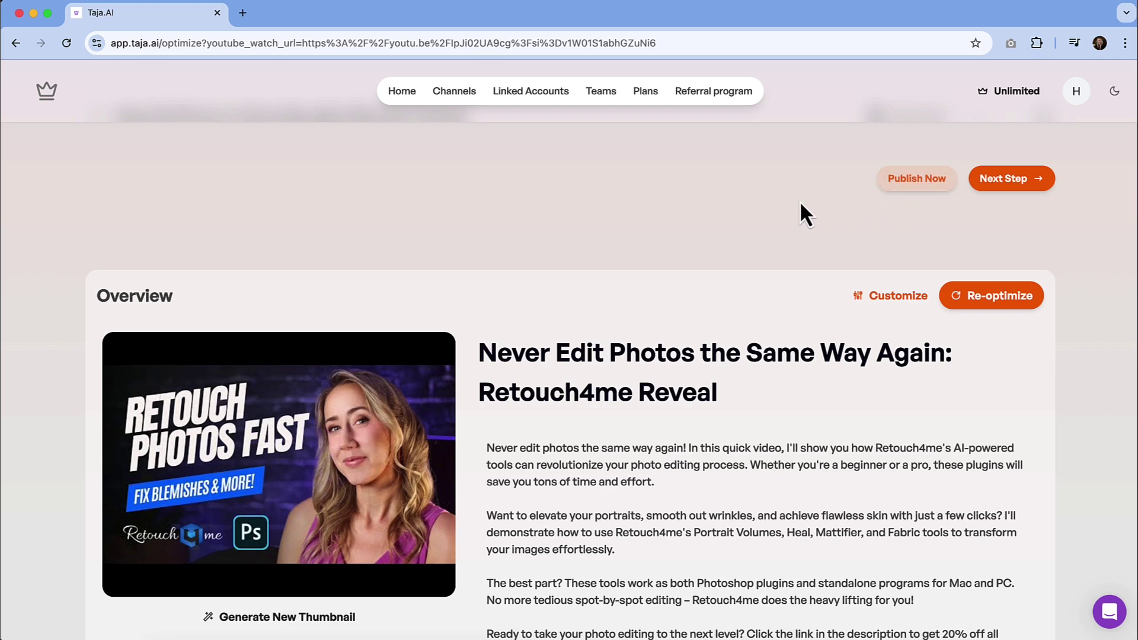
scroll(799, 200, down, 2)
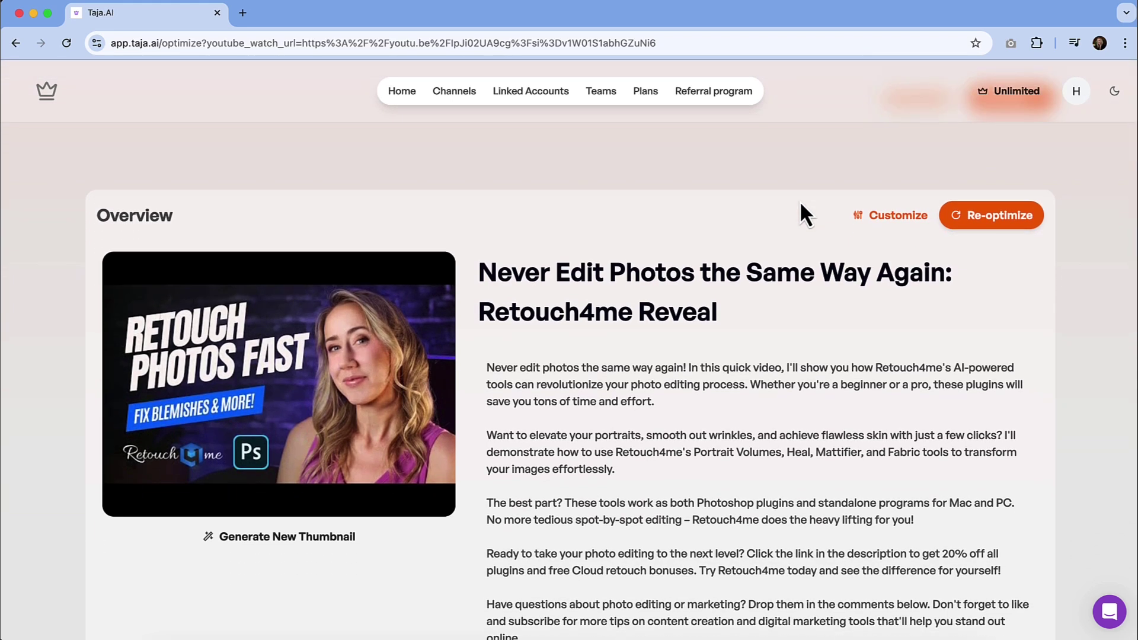
mouse_move(774, 298)
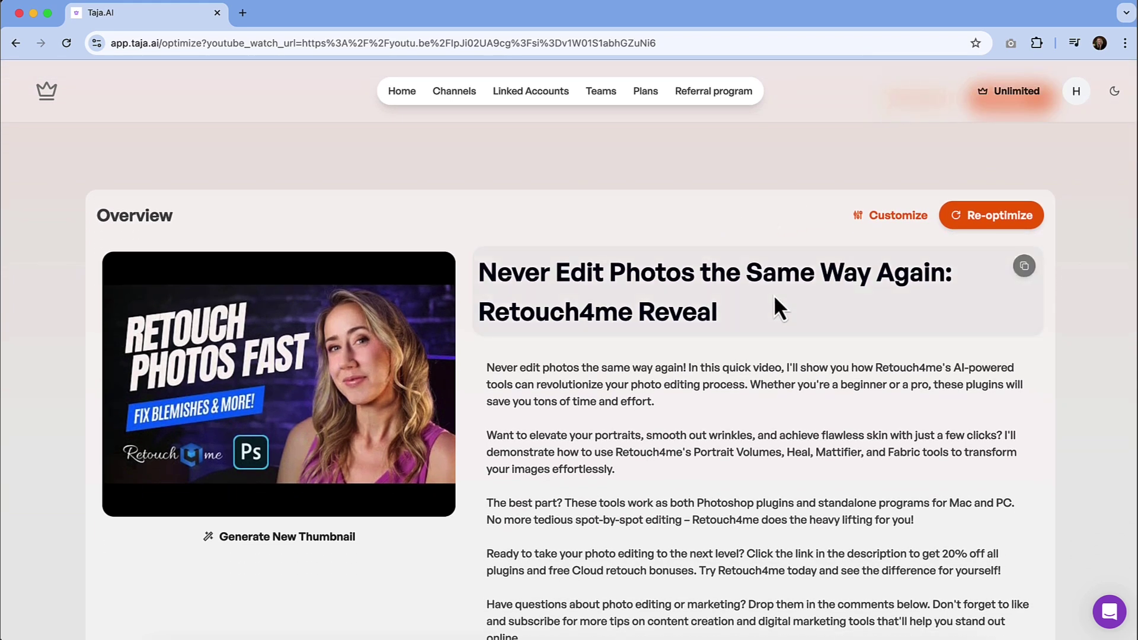
scroll(711, 275, down, 3)
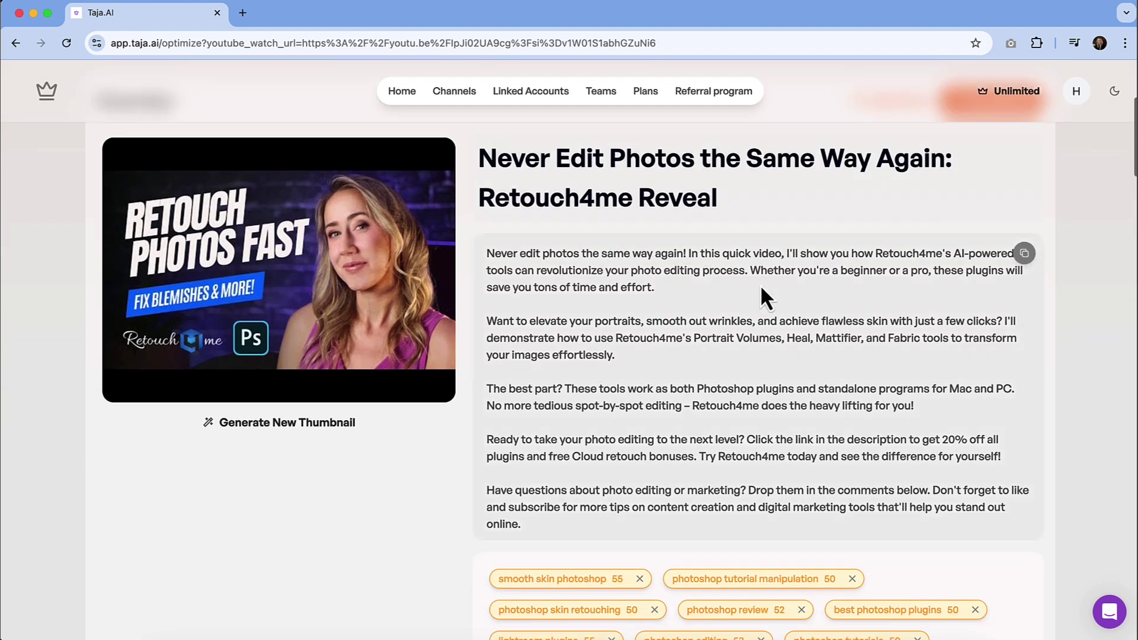
scroll(702, 372, down, 2)
scroll(703, 372, down, 3)
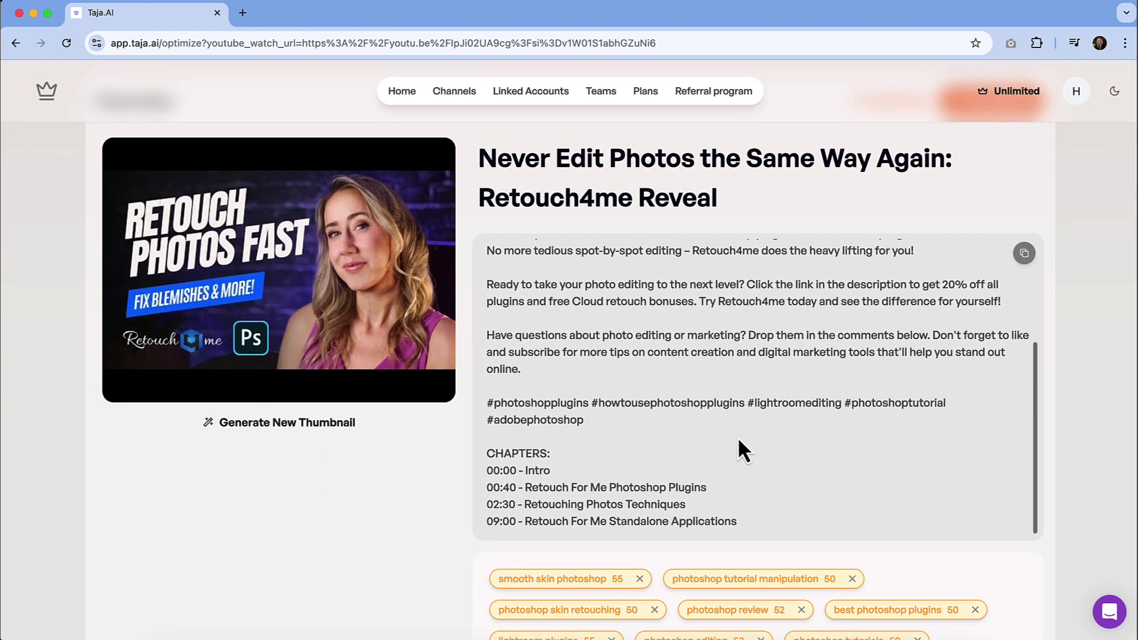
scroll(699, 408, down, 1)
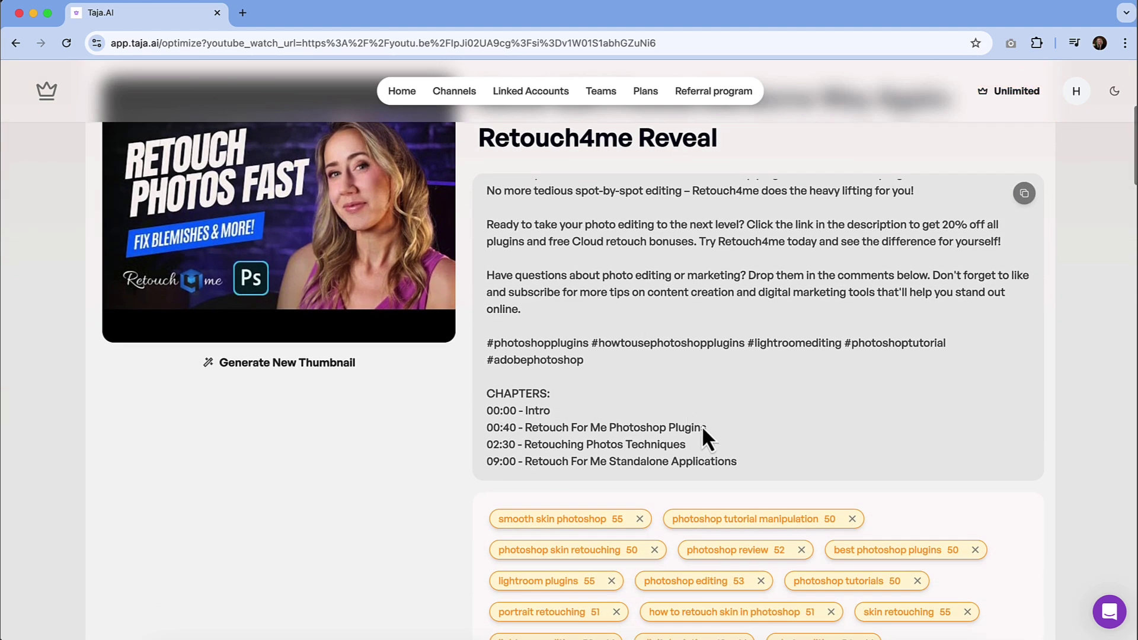
scroll(771, 336, down, 5)
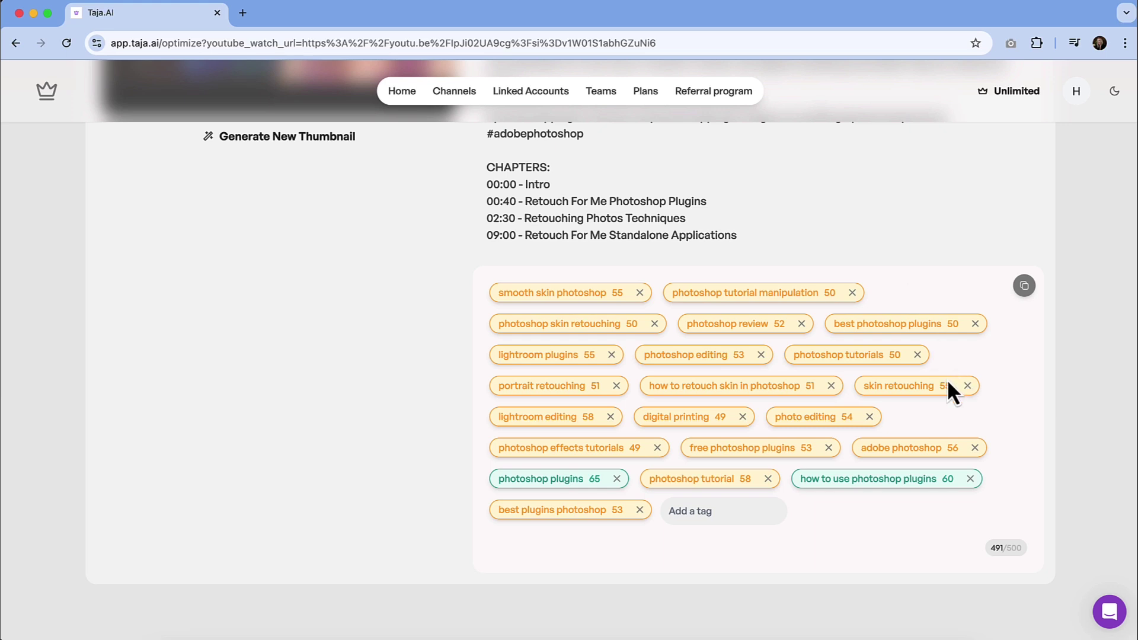
scroll(945, 373, down, 8)
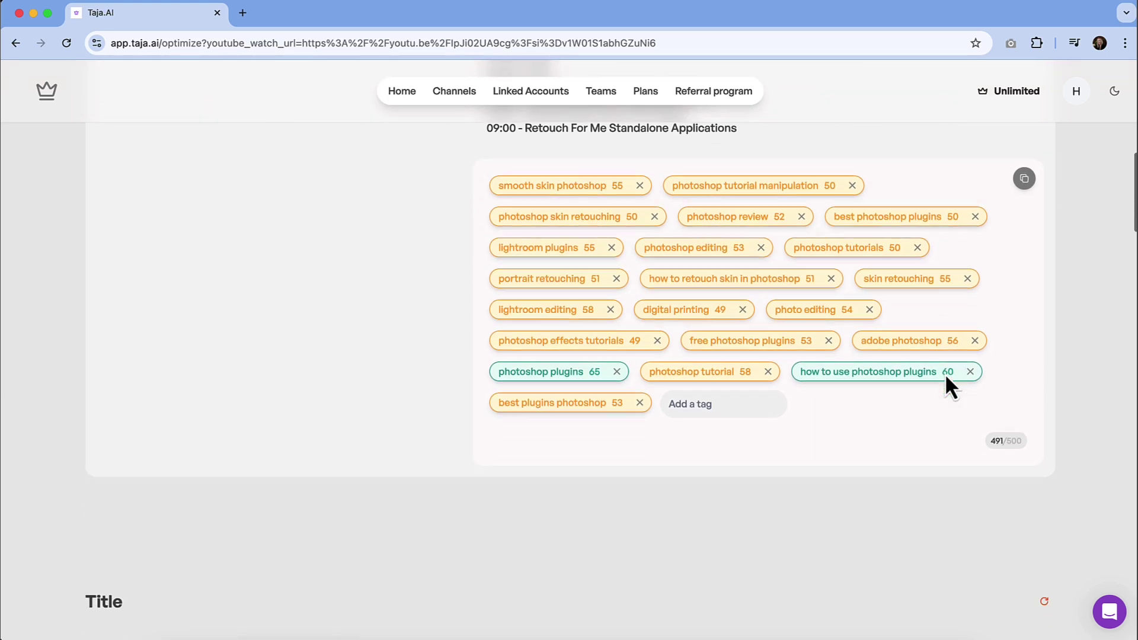
scroll(944, 387, down, 2)
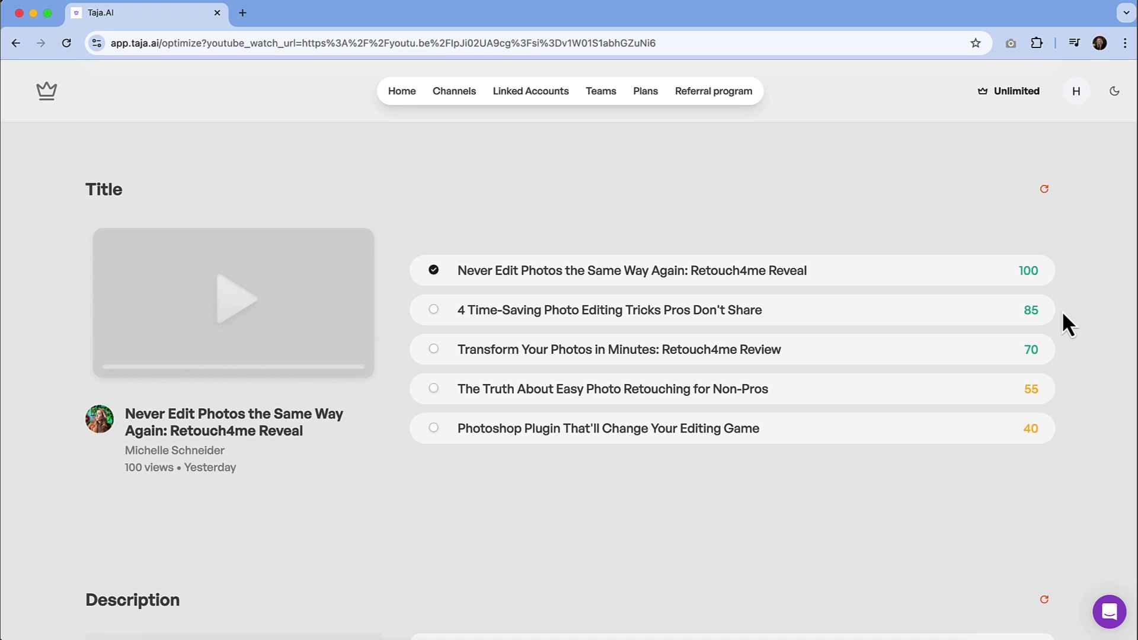
scroll(809, 380, down, 6)
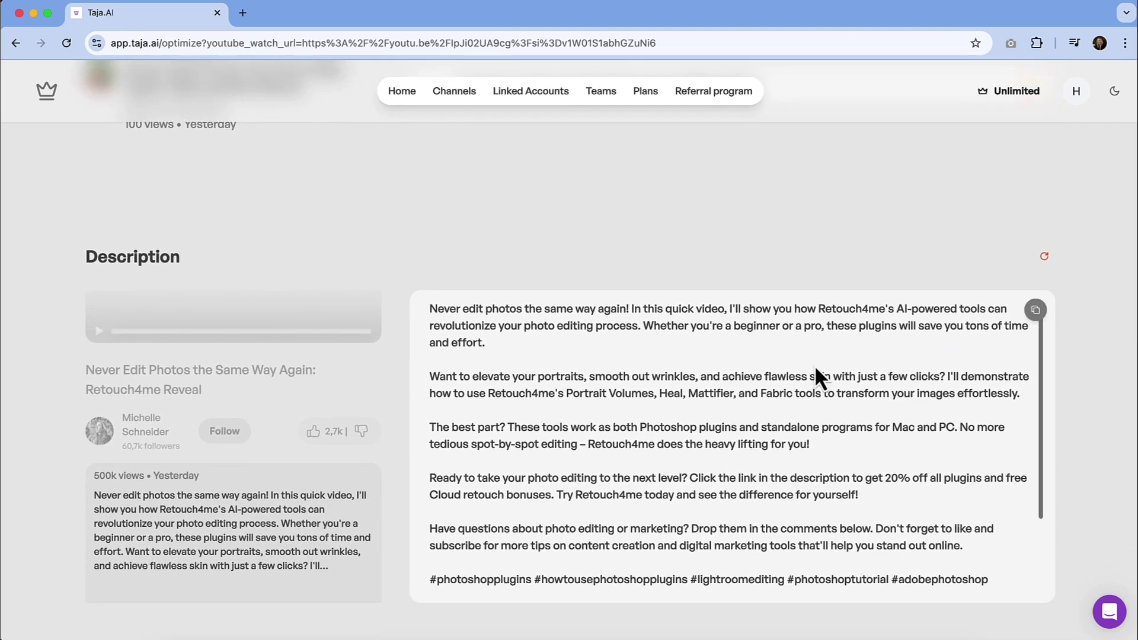
scroll(814, 365, down, 4)
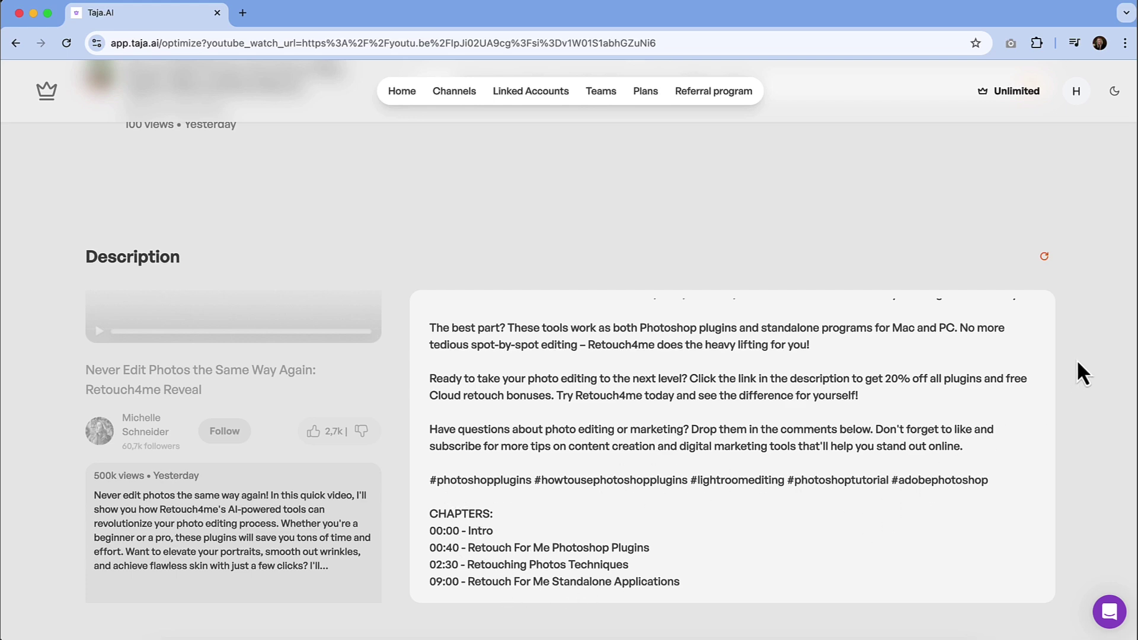
scroll(1077, 363, down, 8)
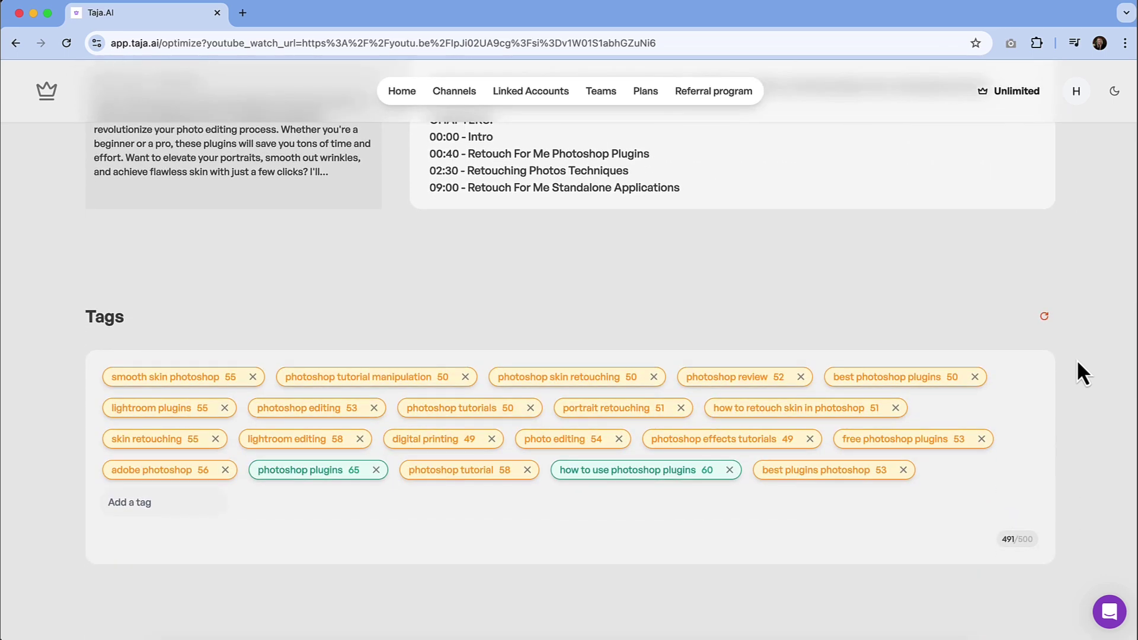
scroll(1020, 320, down, 6)
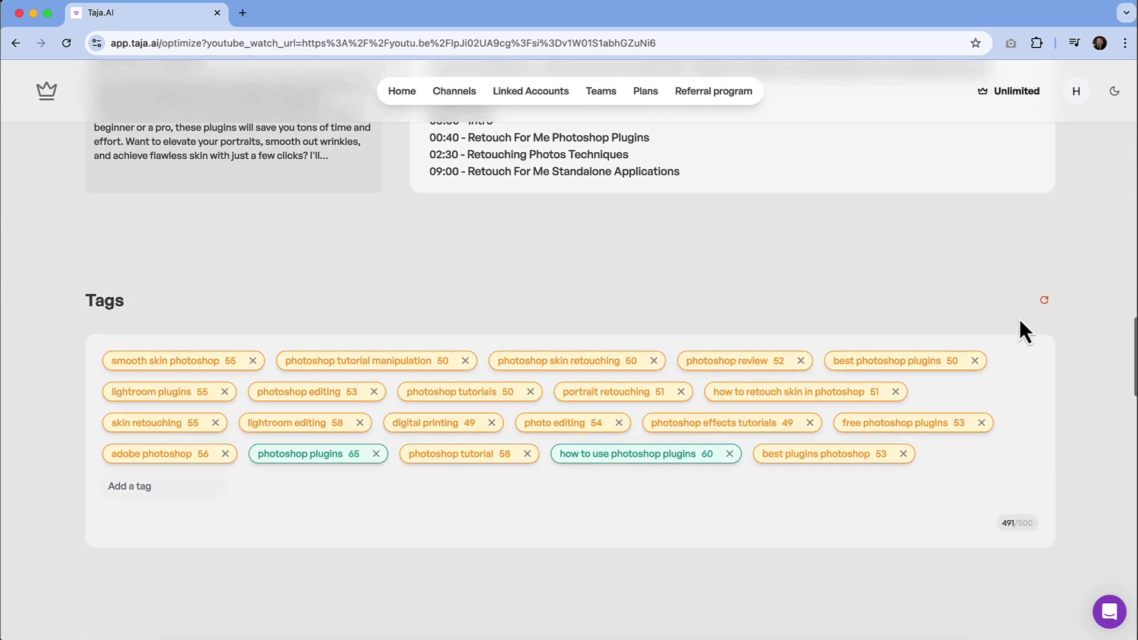
scroll(1018, 317, down, 3)
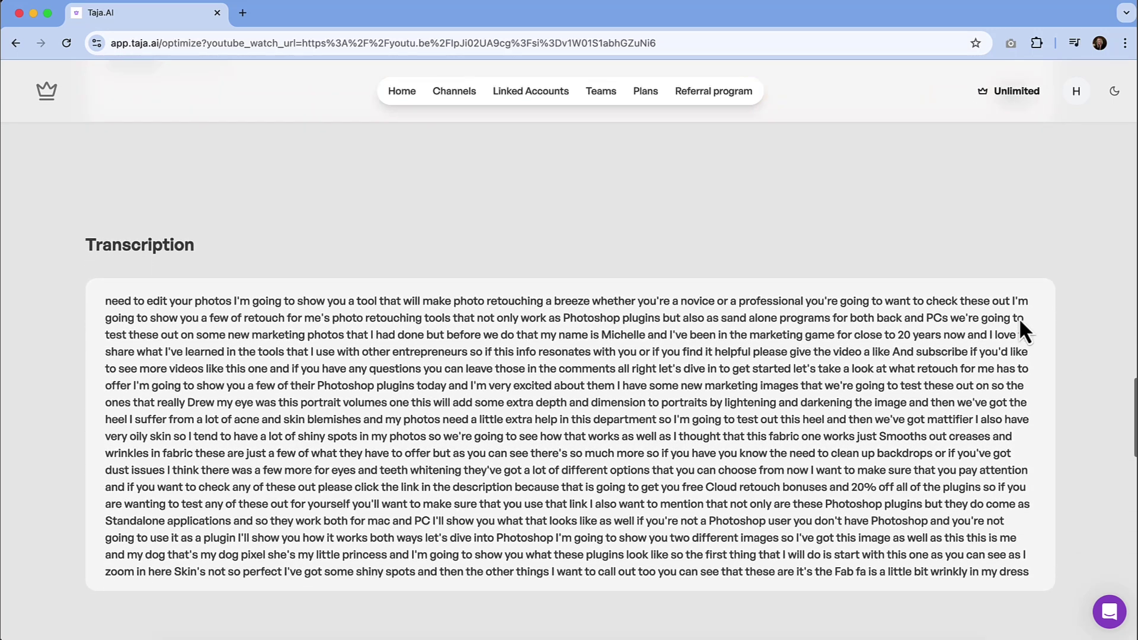
scroll(846, 352, down, 15)
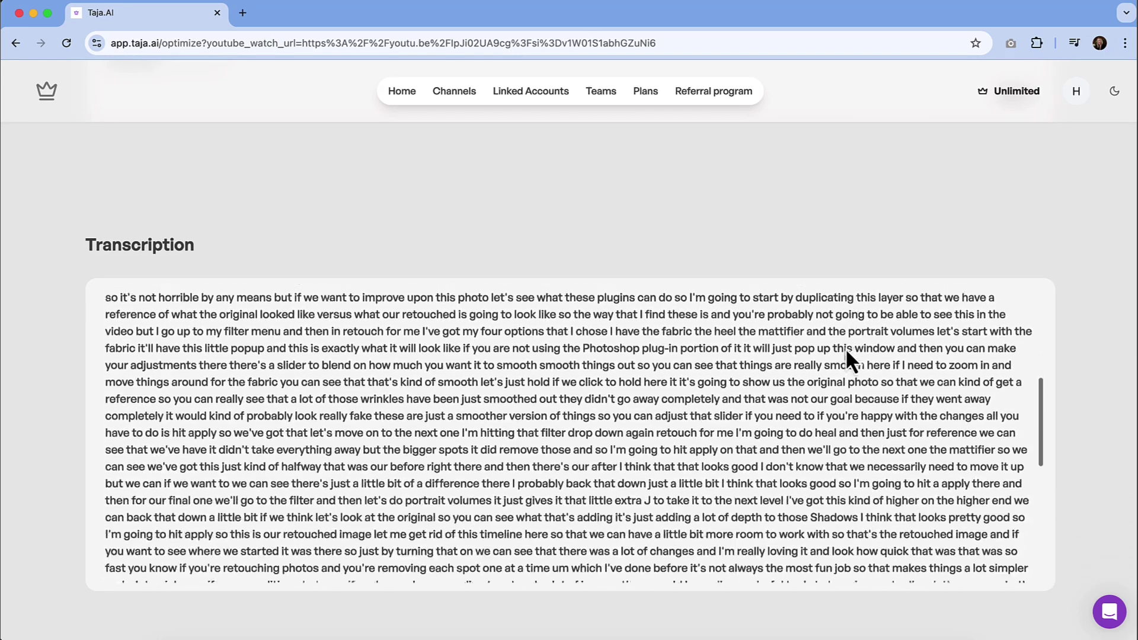
scroll(1060, 361, down, 8)
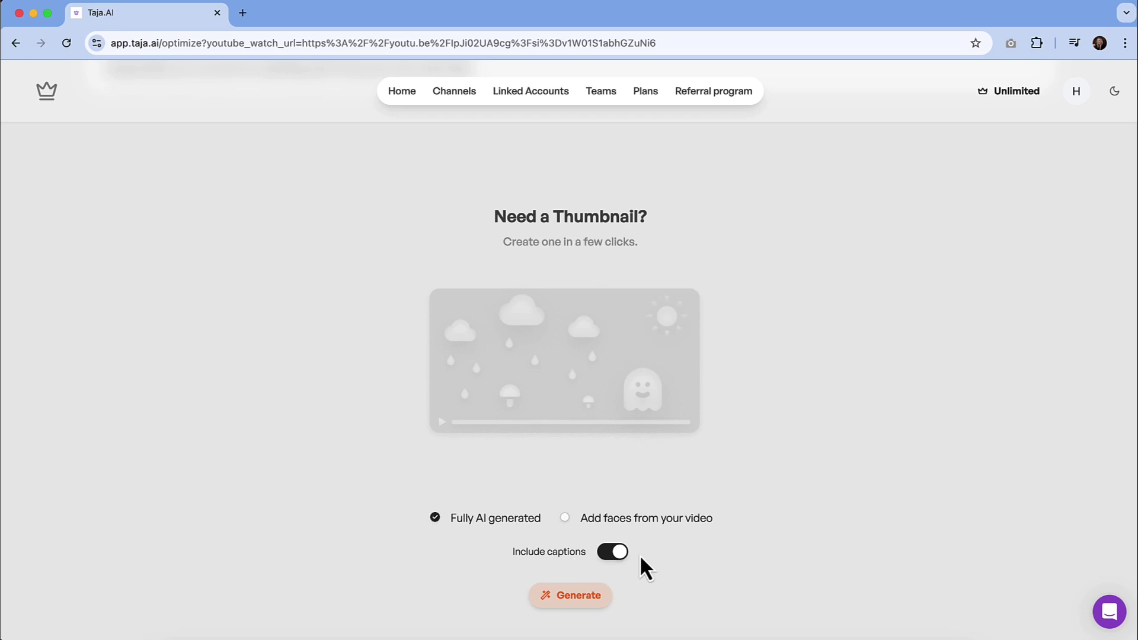
- Generate three AI thumbnails, then switch the generator to 'Add faces from your video'
click(563, 596)
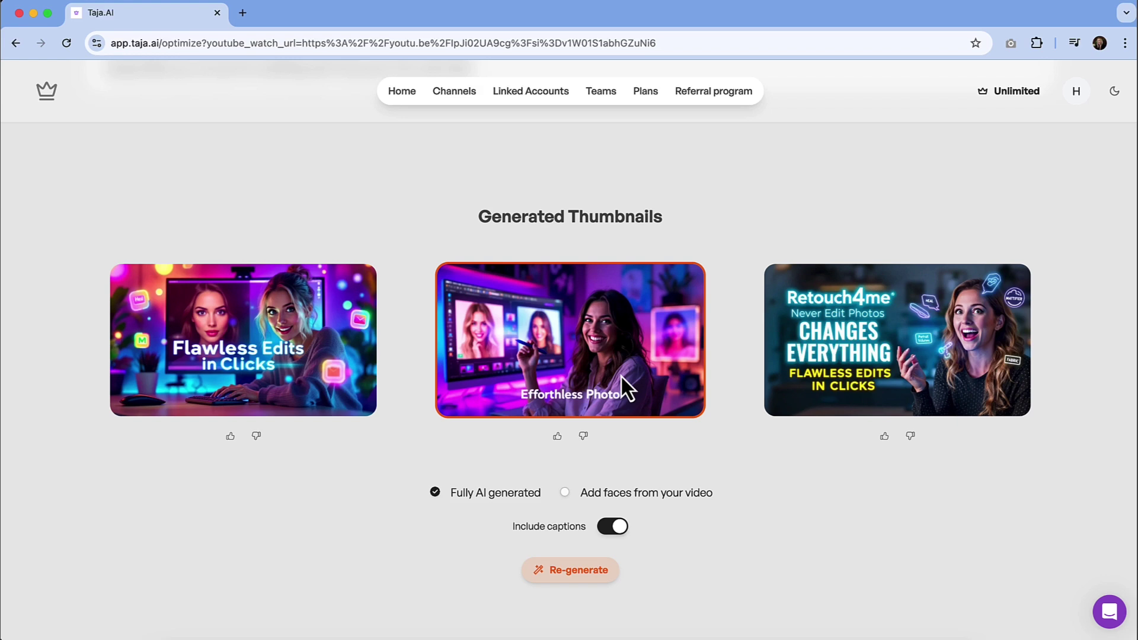
click(564, 492)
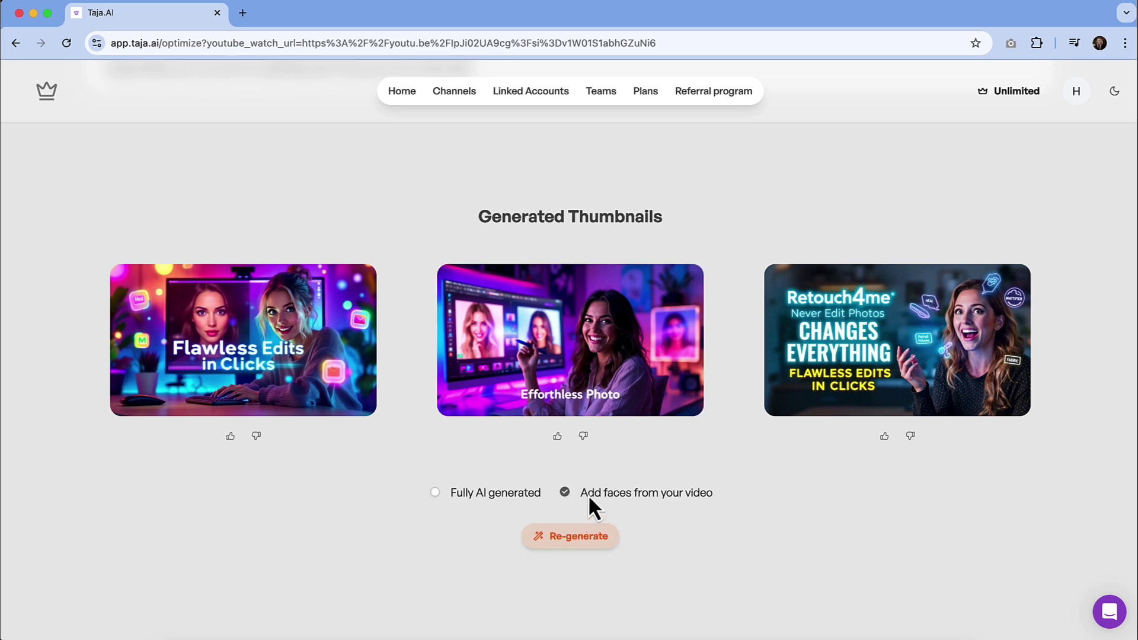
- Regenerate thumbnails featuring the presenter's face, then return to the top of the page
click(568, 538)
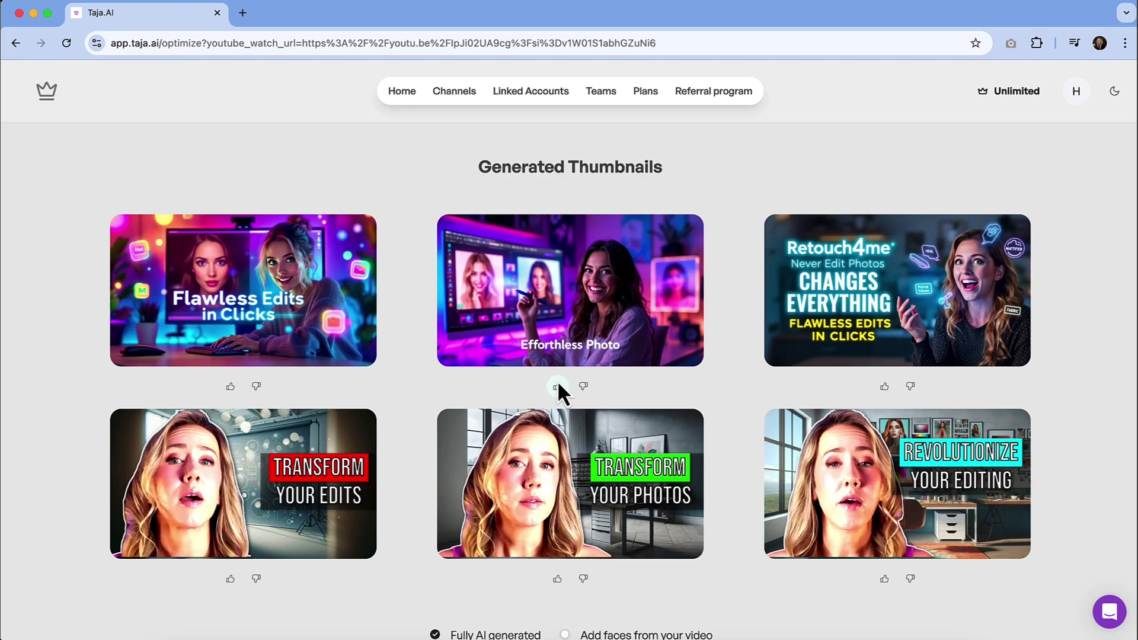
scroll(559, 391, down, 3)
scroll(558, 384, up, 20)
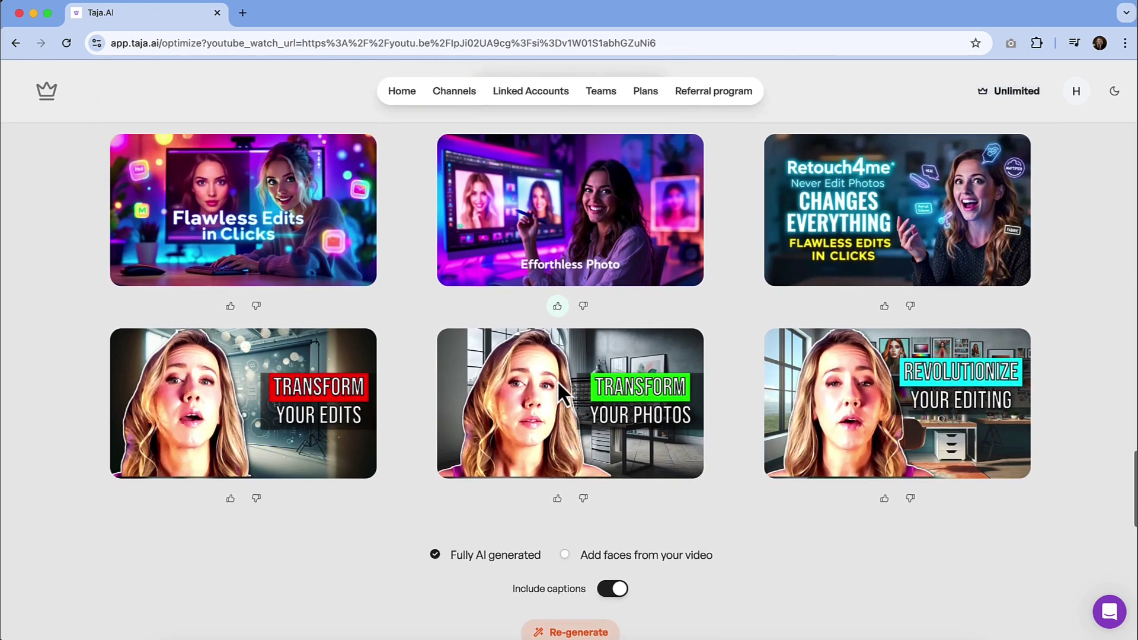
scroll(557, 380, up, 5)
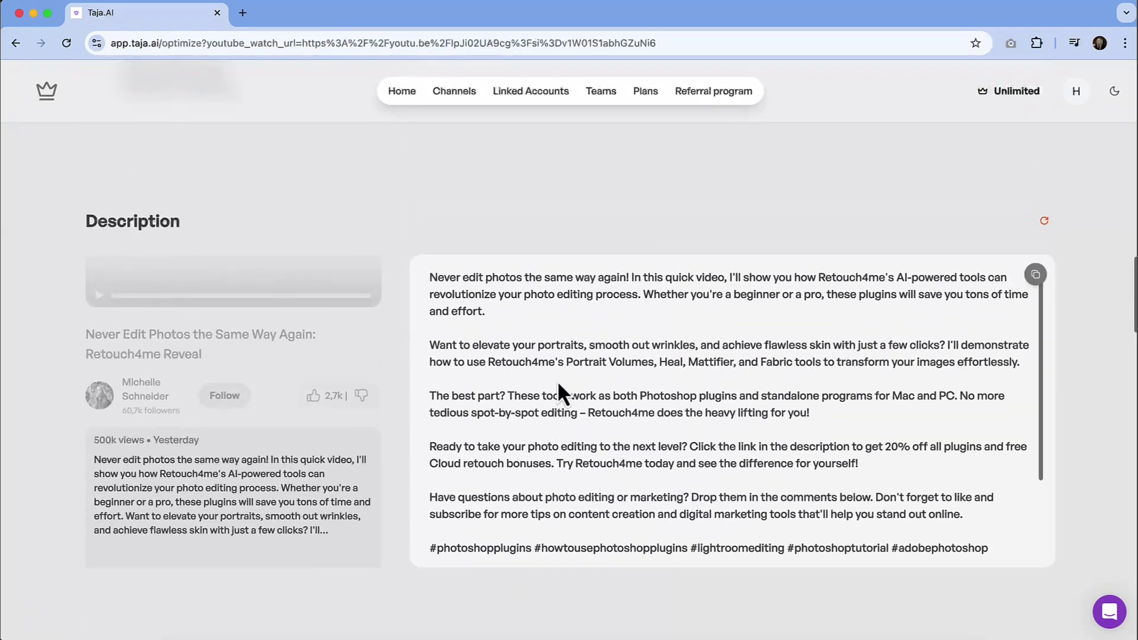
scroll(1067, 216, up, 6)
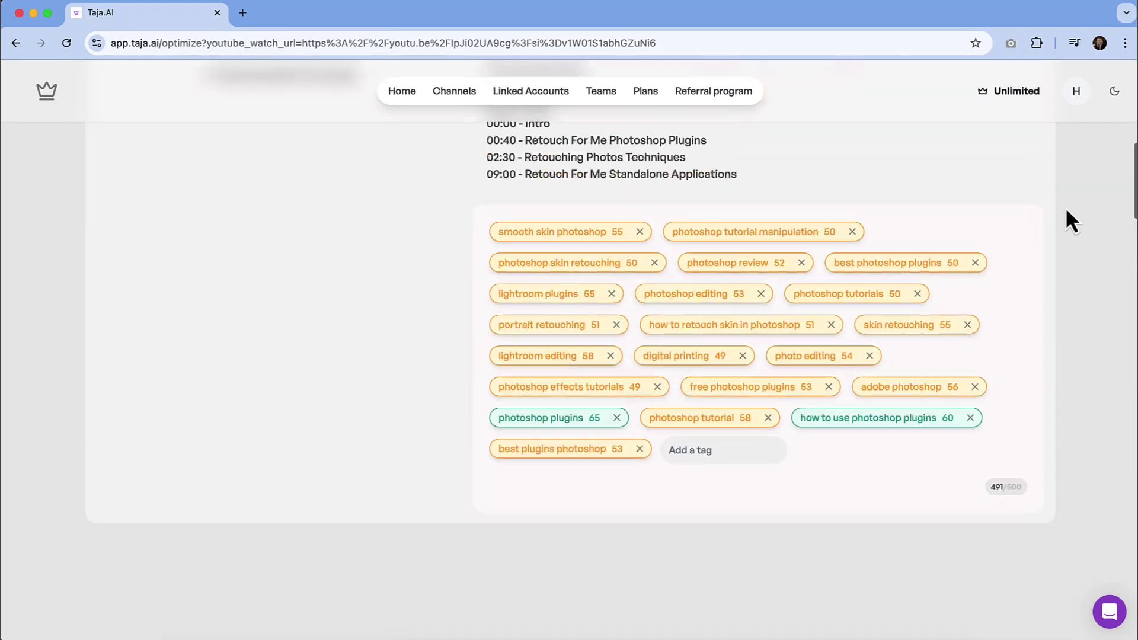
scroll(1066, 218, up, 10)
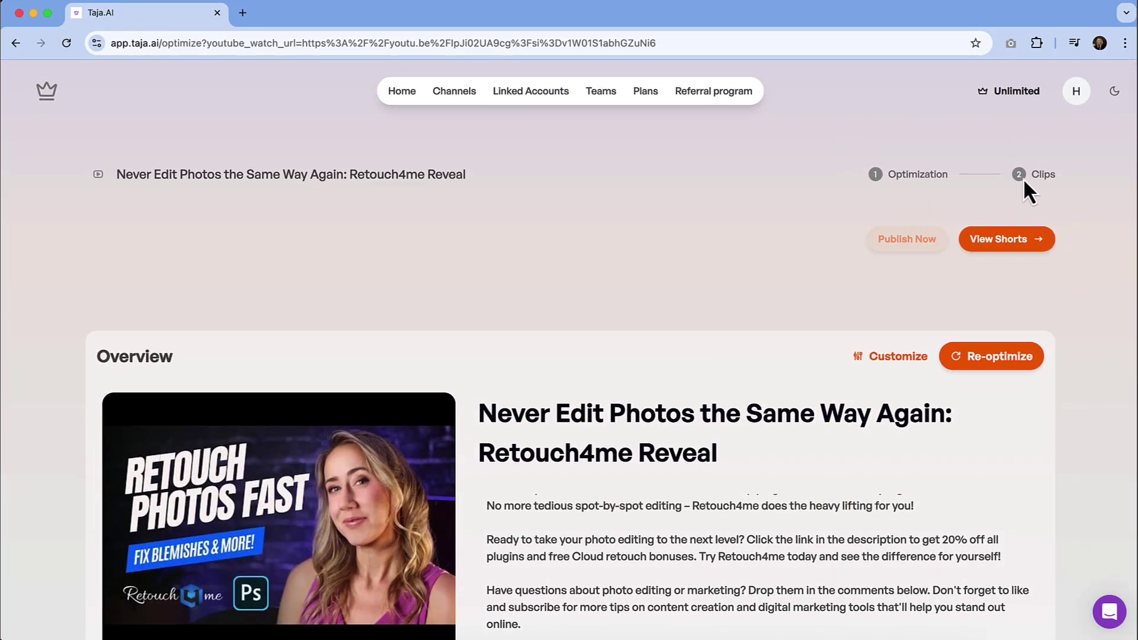
- Open the shorts list and preview the first short, pausing it at 00:12
click(1007, 243)
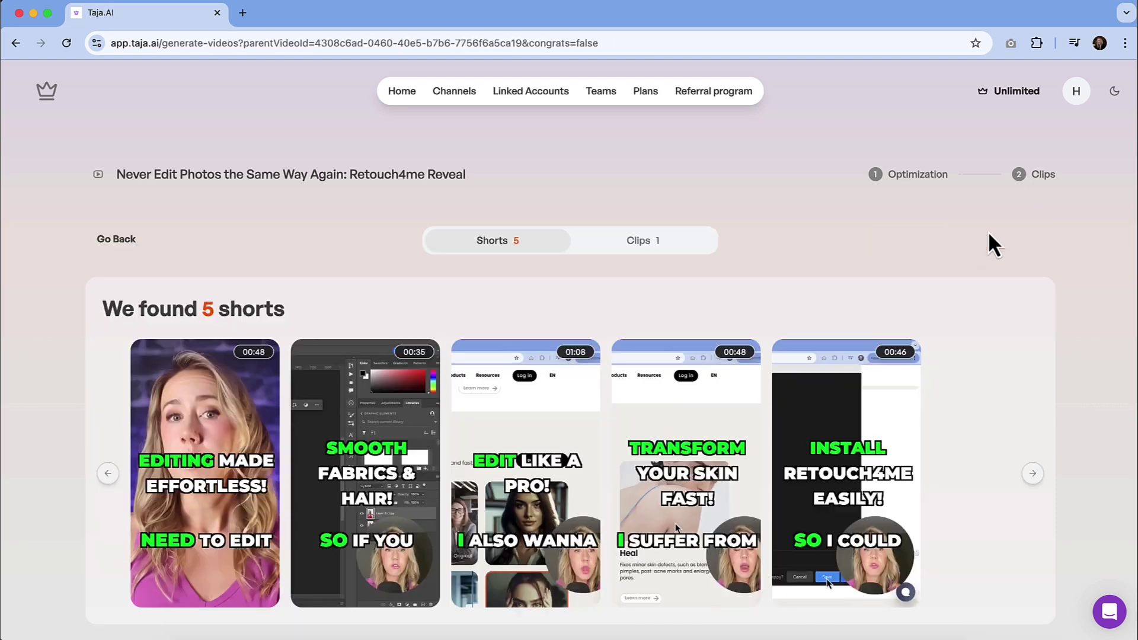
scroll(273, 293, down, 5)
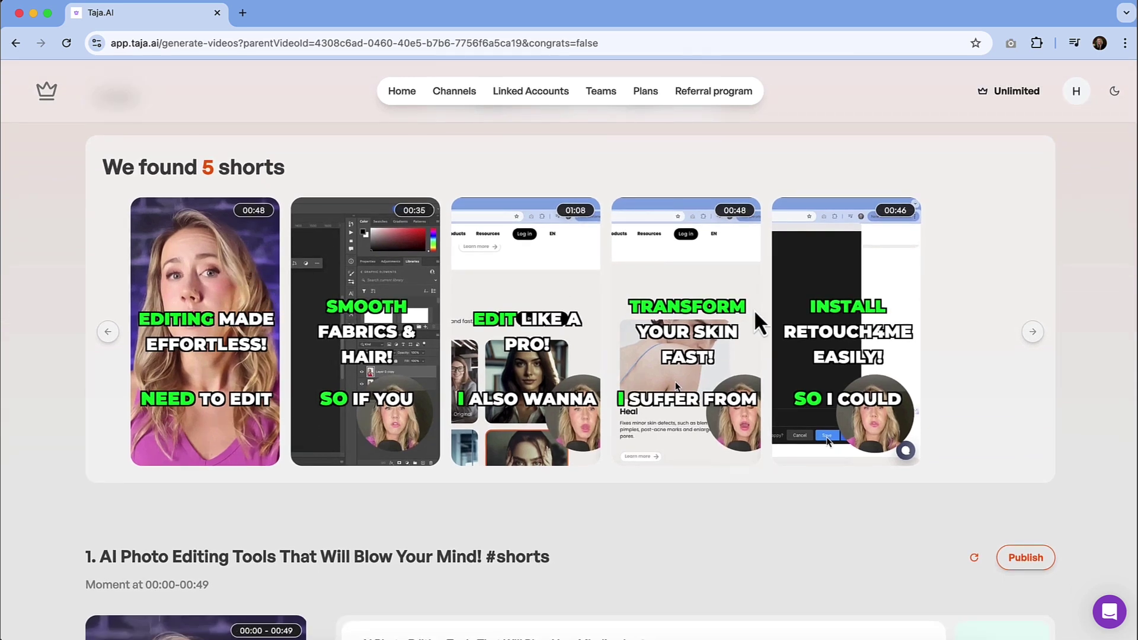
scroll(509, 296, down, 3)
scroll(509, 296, down, 9)
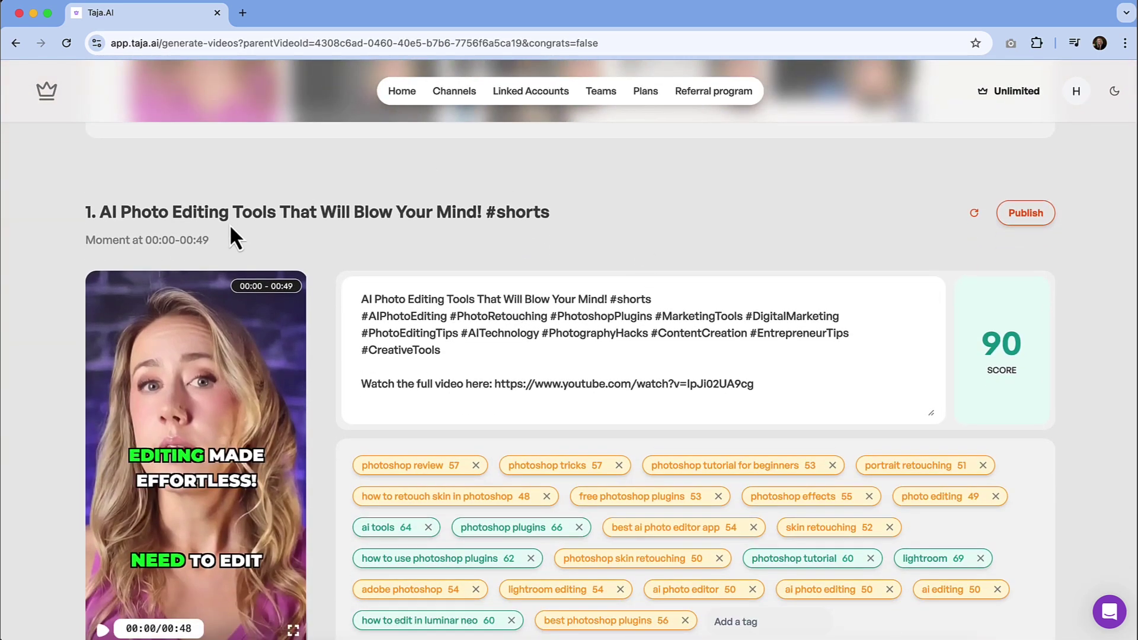
scroll(225, 219, down, 3)
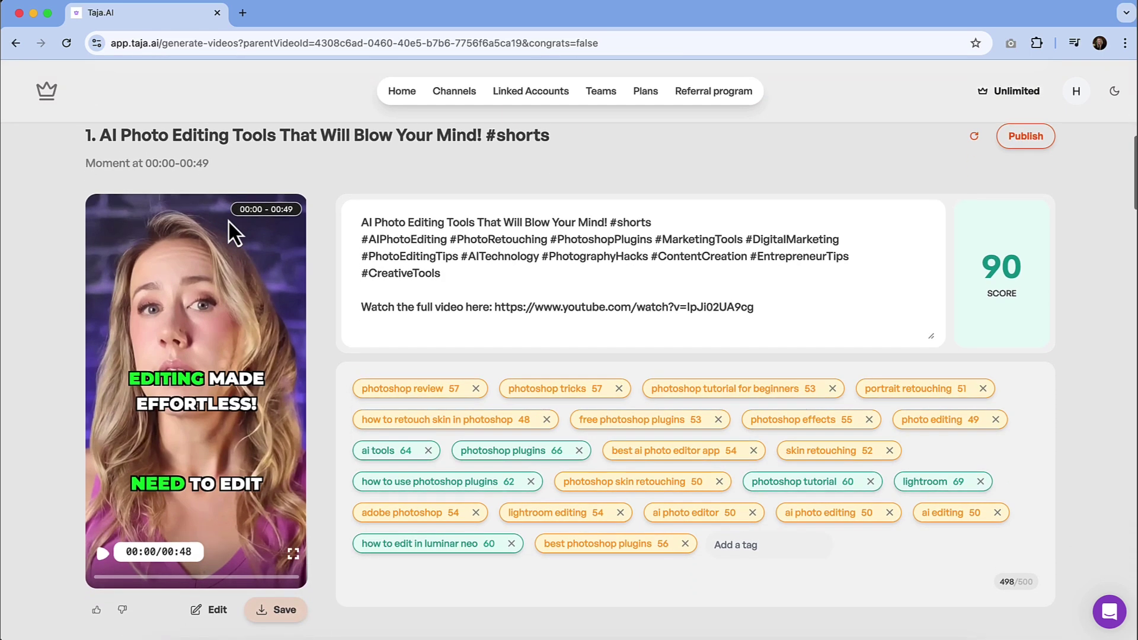
mouse_move(905, 206)
click(102, 553)
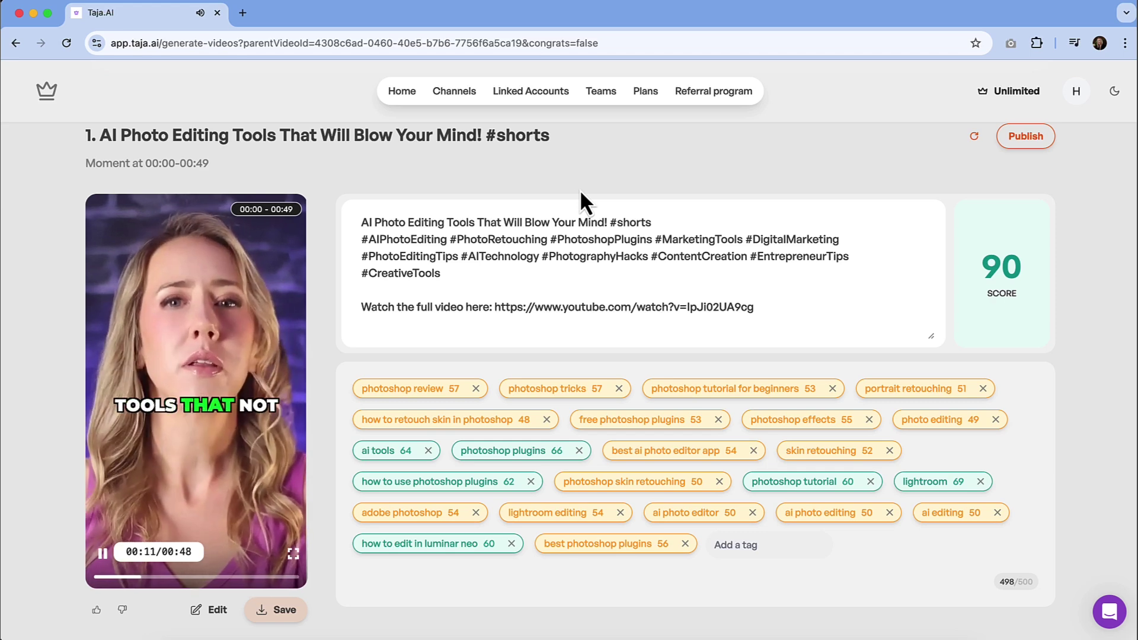
click(101, 552)
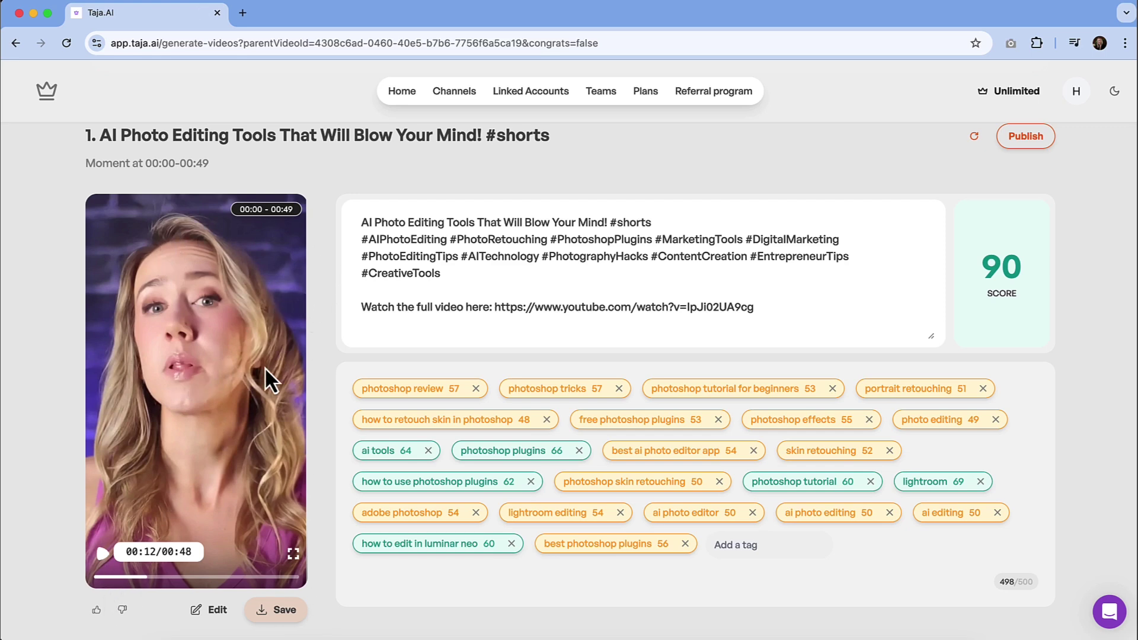
- Open the first short in the editor and review its 'Editing Made Effortless!' captions
click(205, 614)
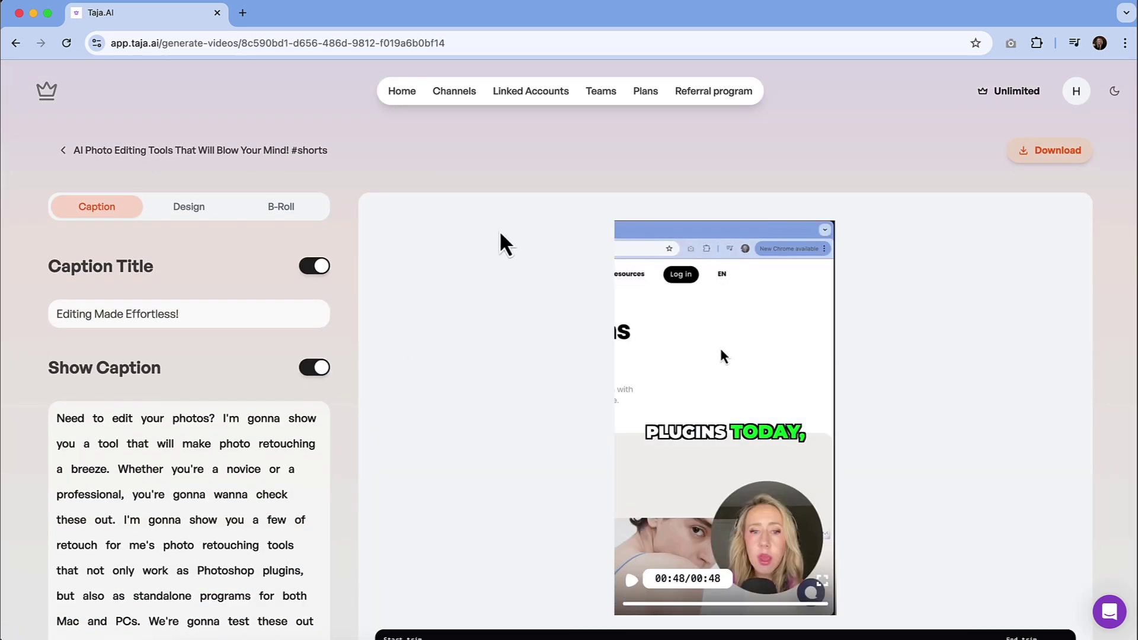
scroll(296, 305, down, 1)
scroll(295, 309, down, 4)
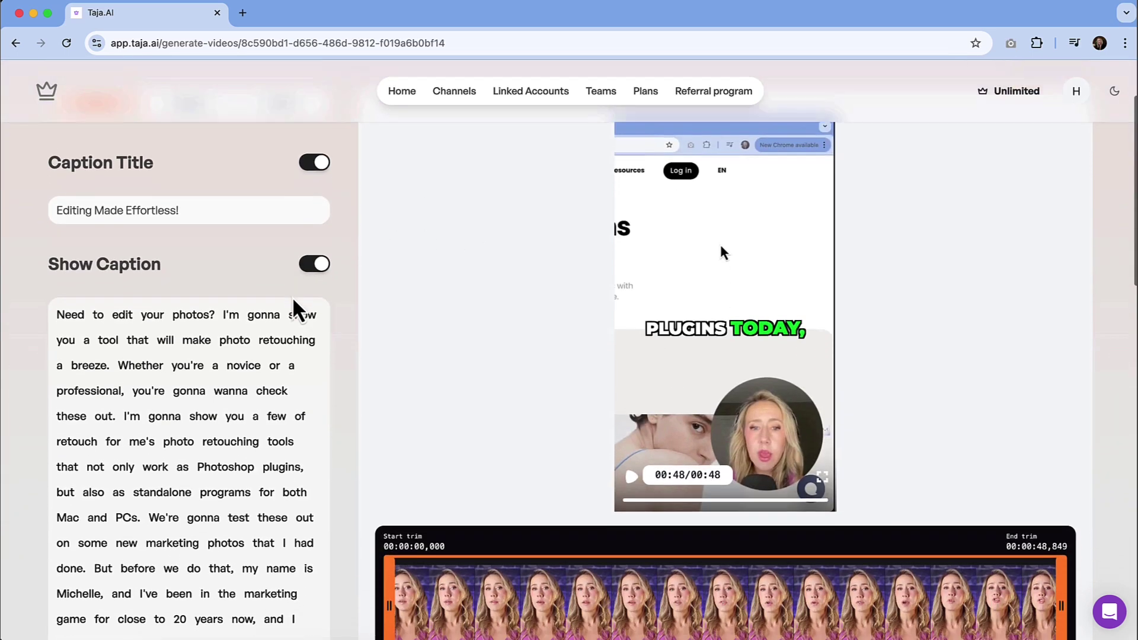
scroll(132, 378, down, 10)
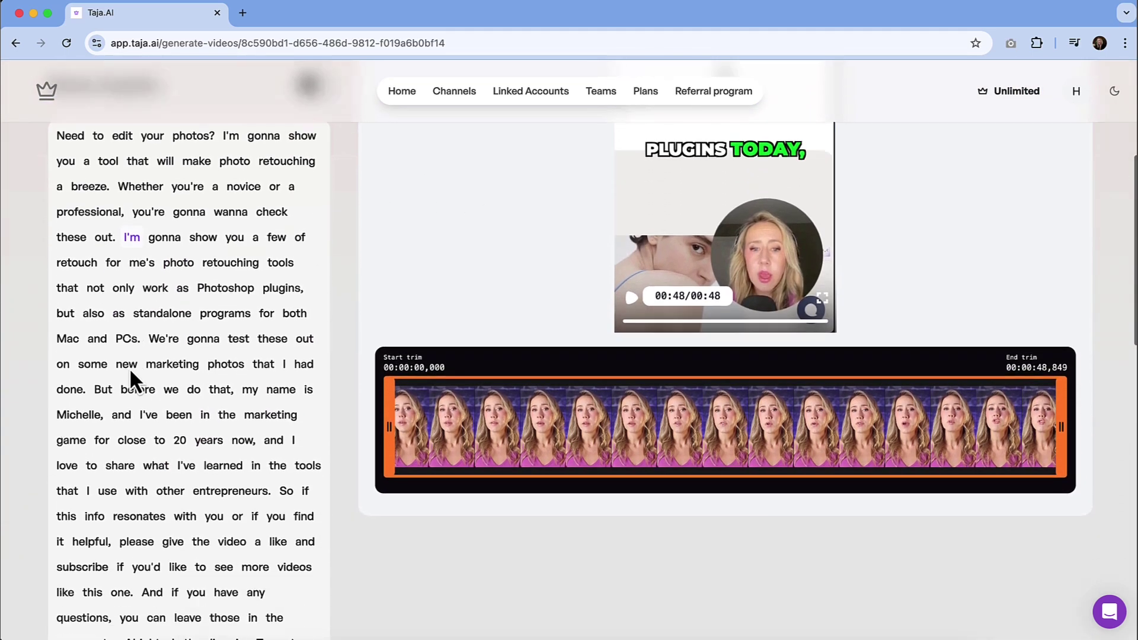
scroll(132, 378, up, 9)
scroll(131, 379, up, 5)
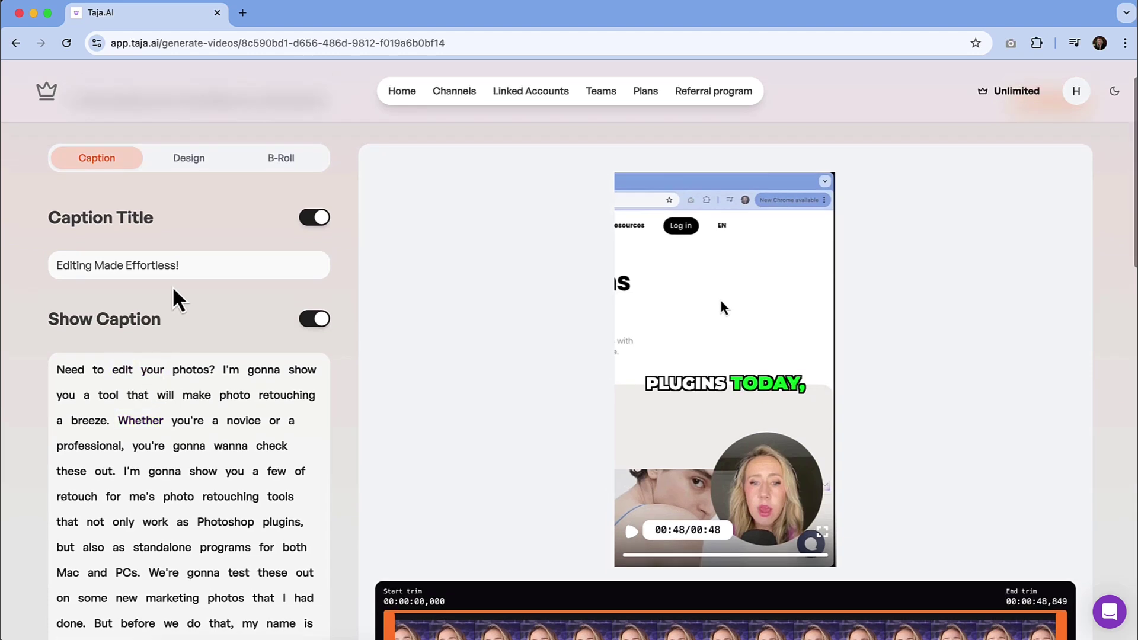
- Apply the HORMOZI caption template and shrink the caption text from 30px to 20px
click(190, 160)
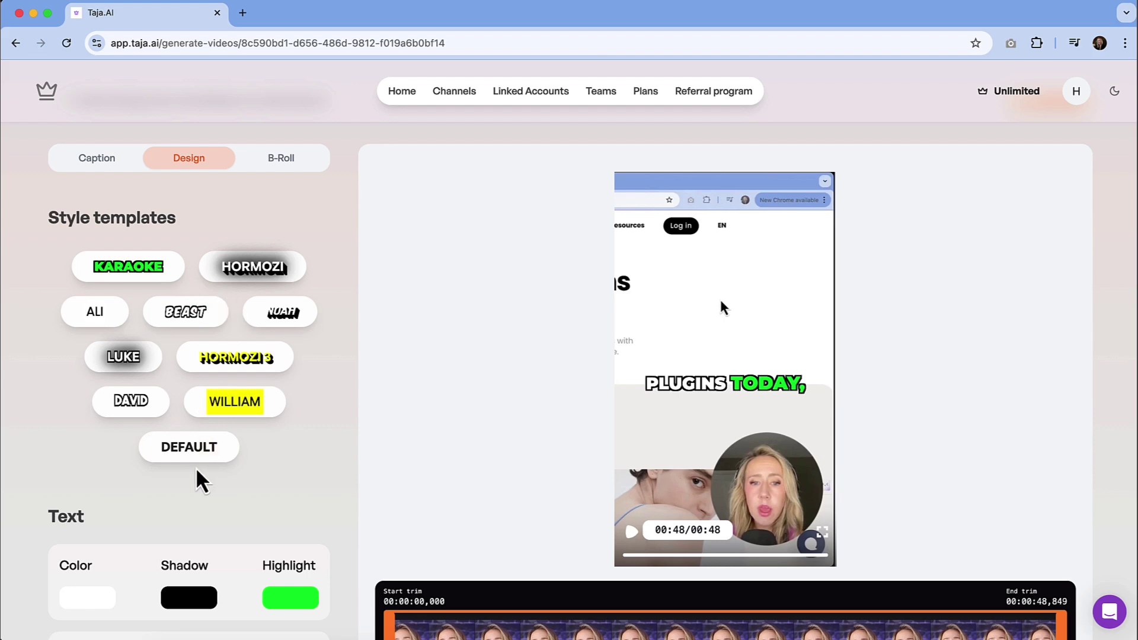
click(255, 273)
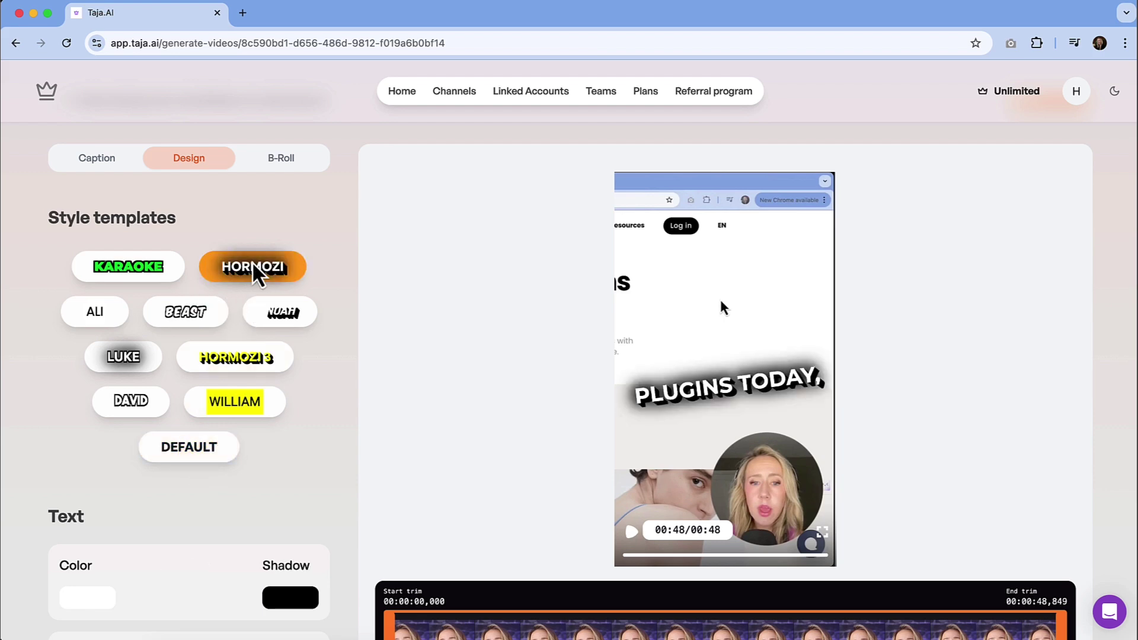
scroll(262, 381, down, 5)
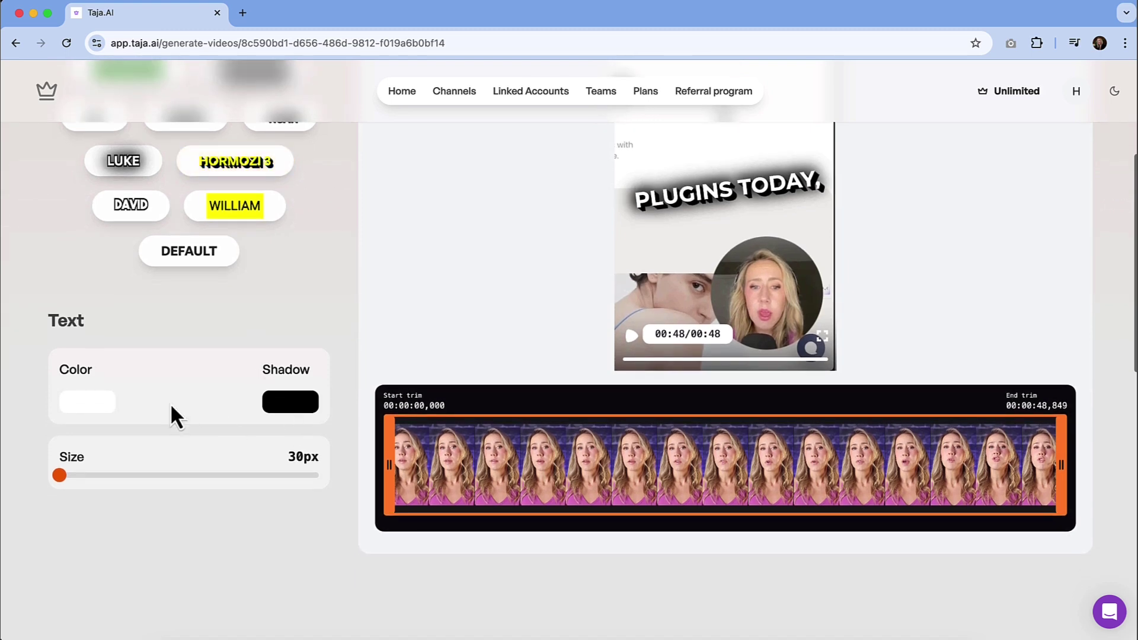
drag(59, 477, 133, 472)
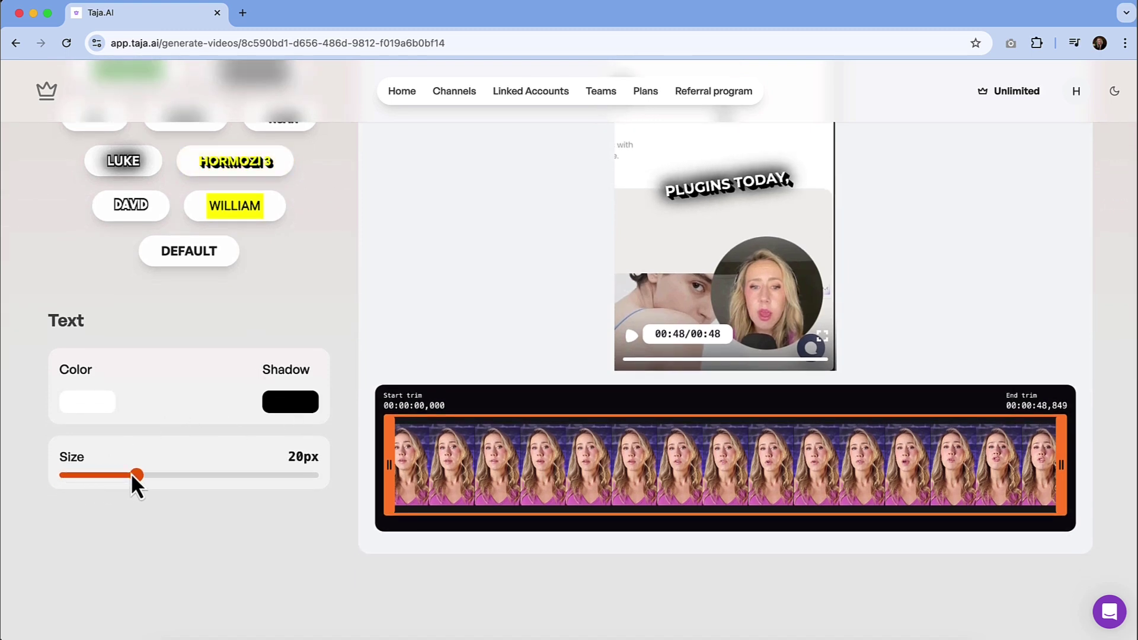
scroll(479, 467, up, 3)
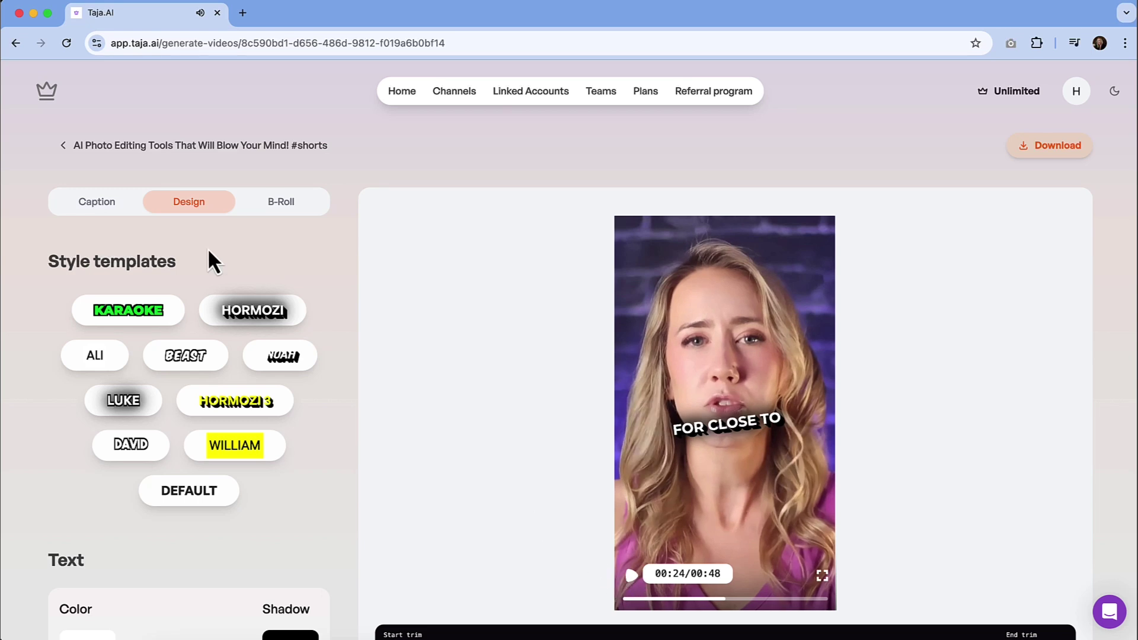
- Show the B-Roll panel with Auto B-roll with AI on and review the transcript
click(280, 213)
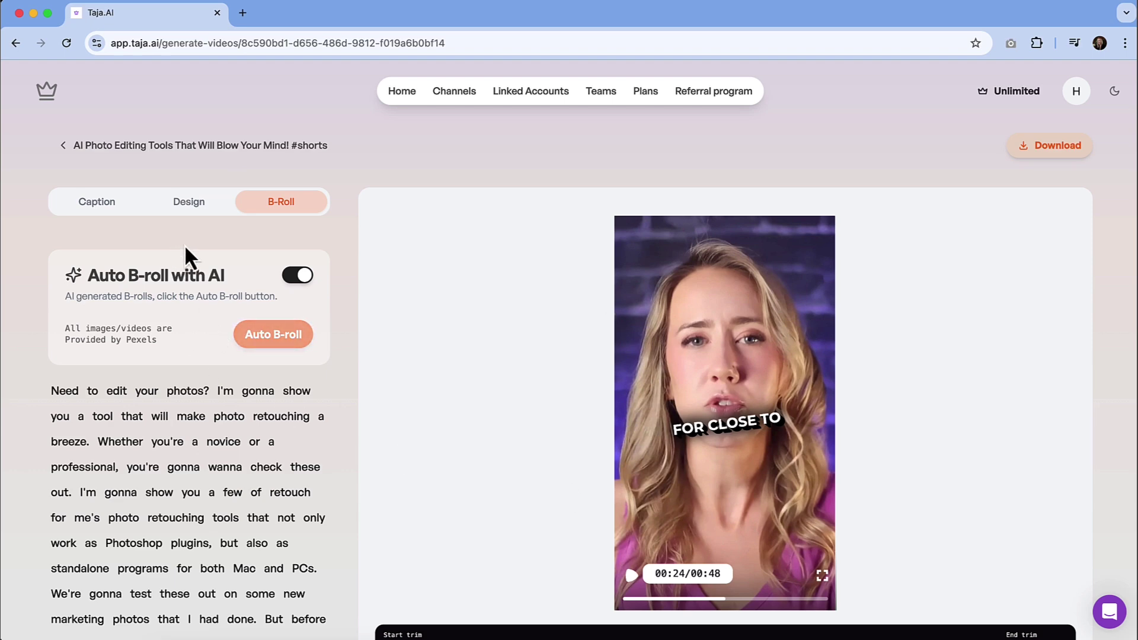
scroll(216, 253, down, 5)
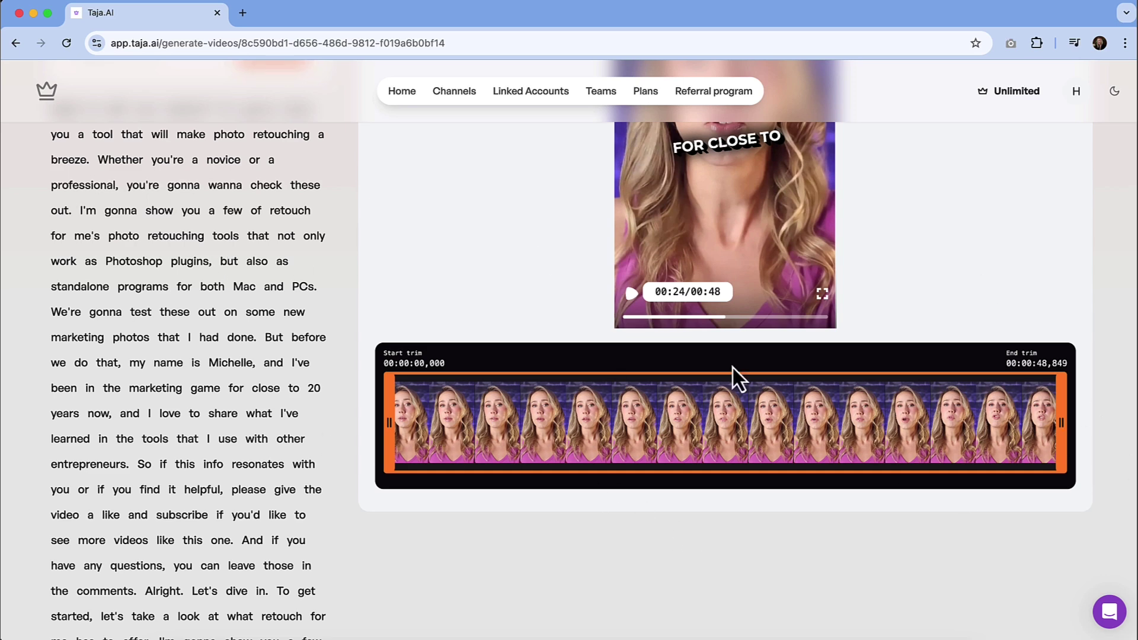
scroll(766, 358, up, 5)
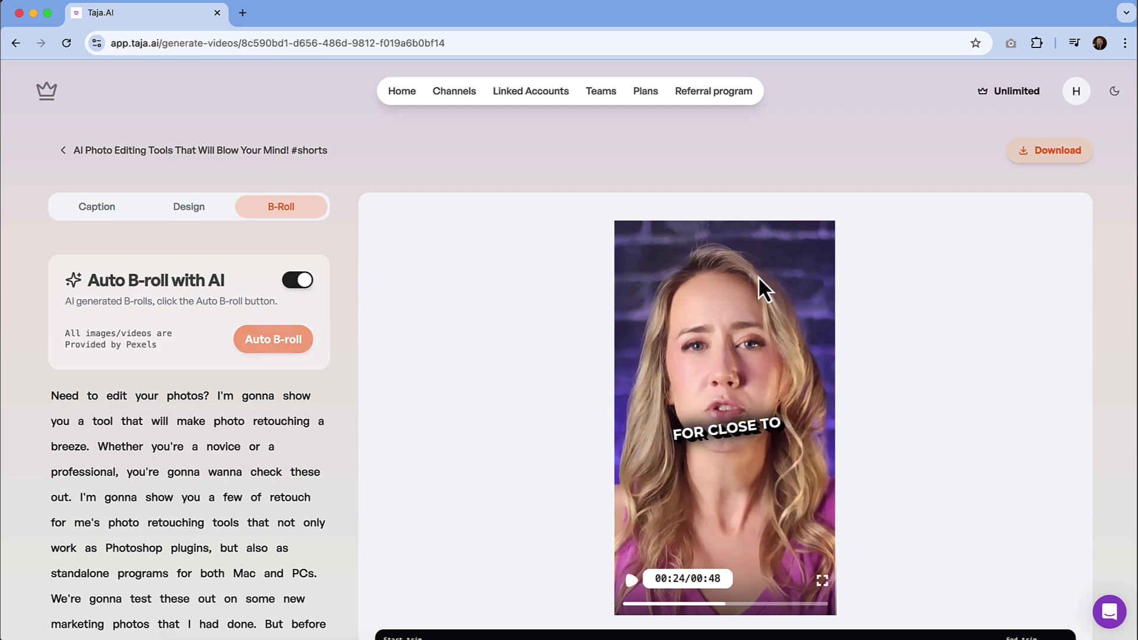
- Turn off the caption title and captions, then preview the short without them
click(104, 208)
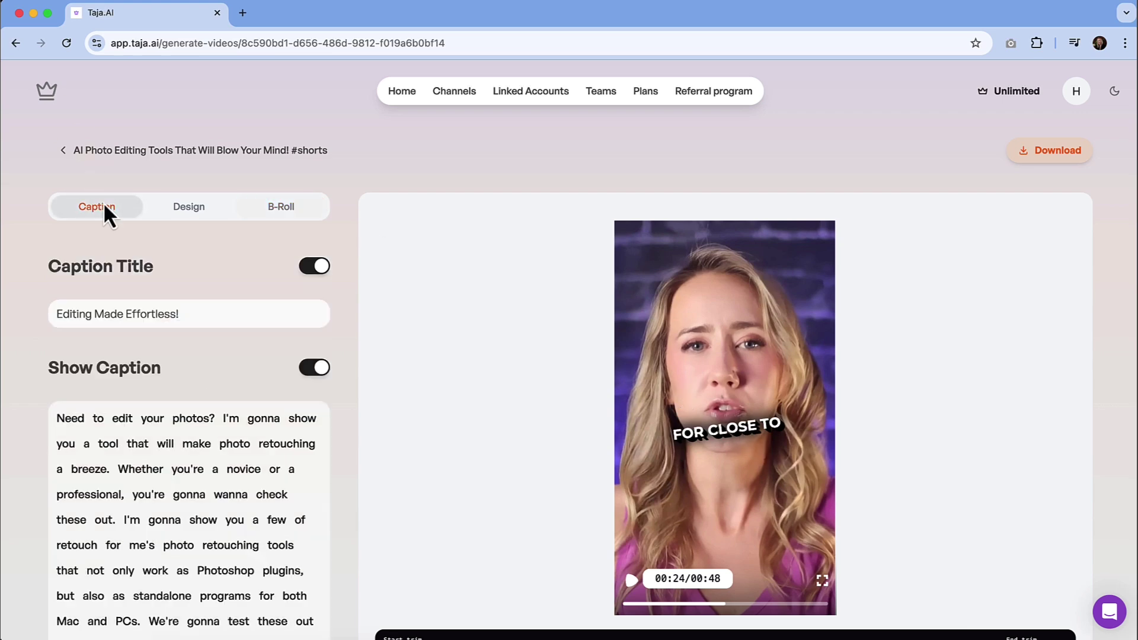
click(323, 270)
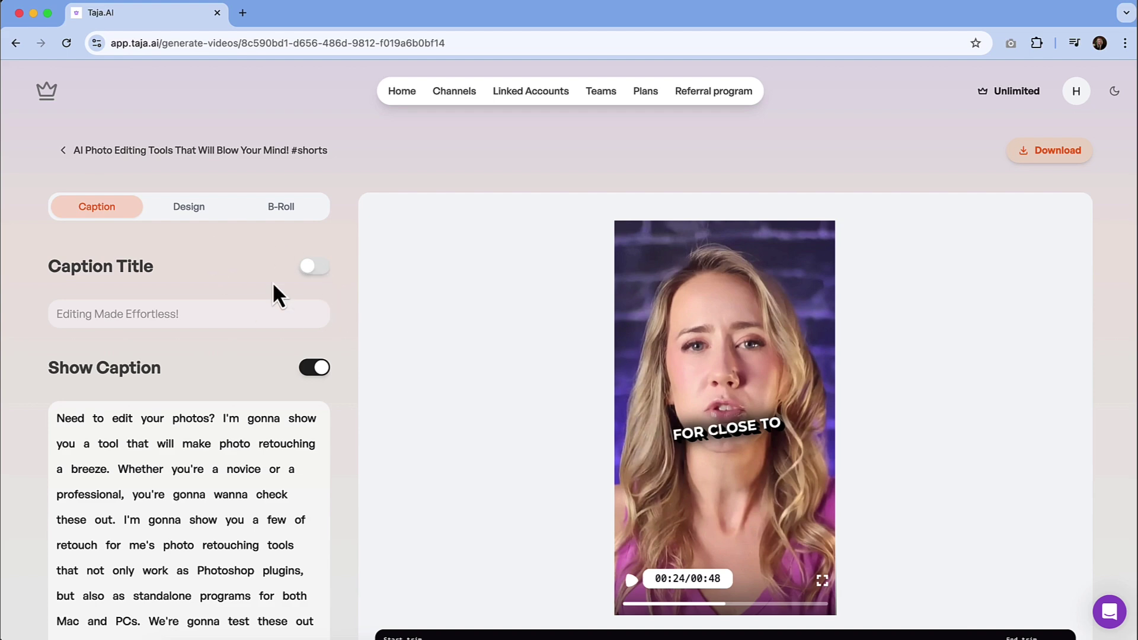
click(323, 368)
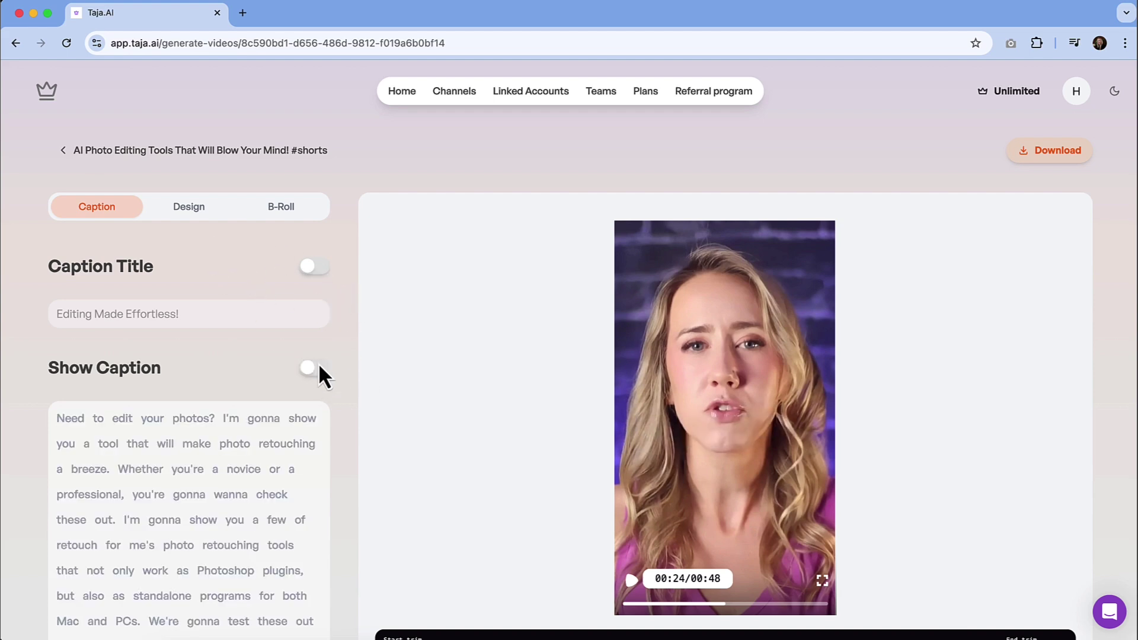
scroll(318, 363, down, 10)
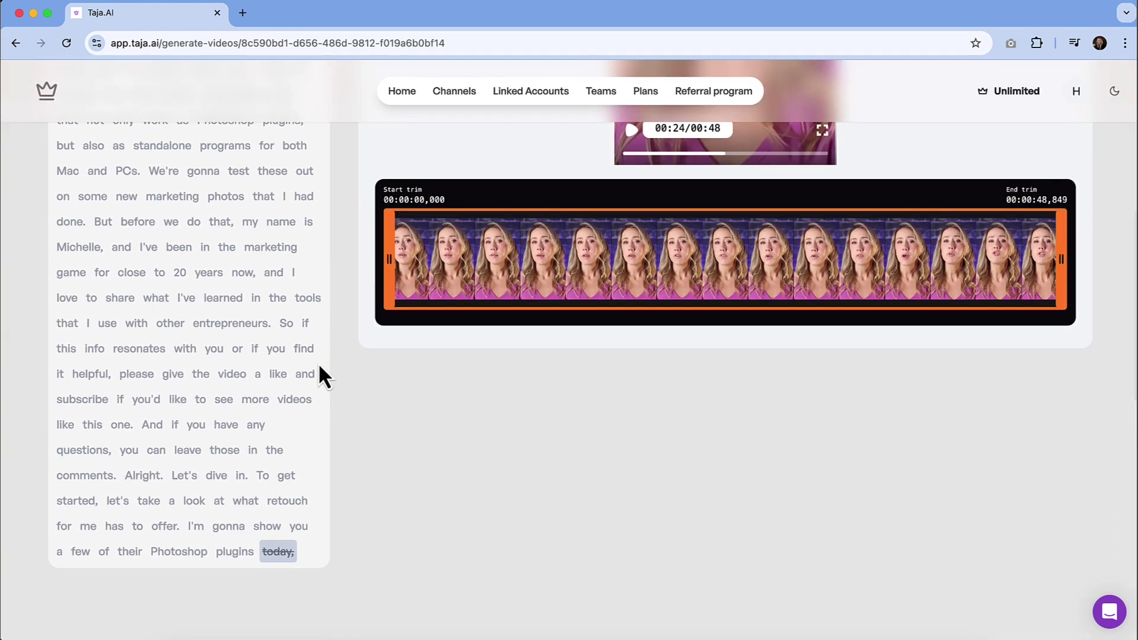
scroll(319, 363, up, 8)
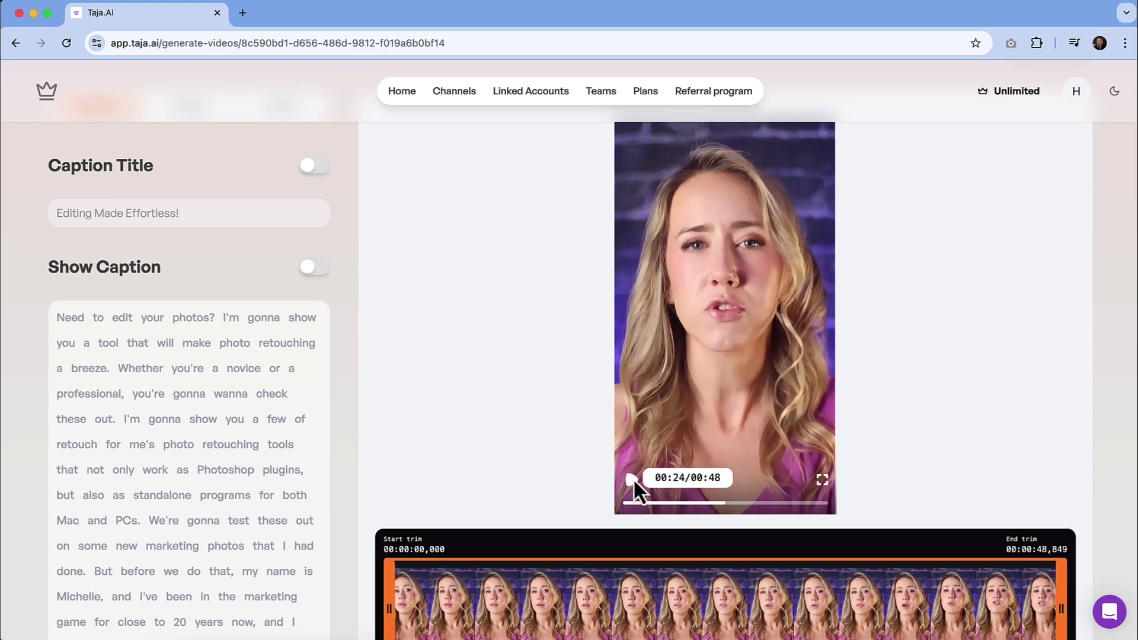
click(632, 479)
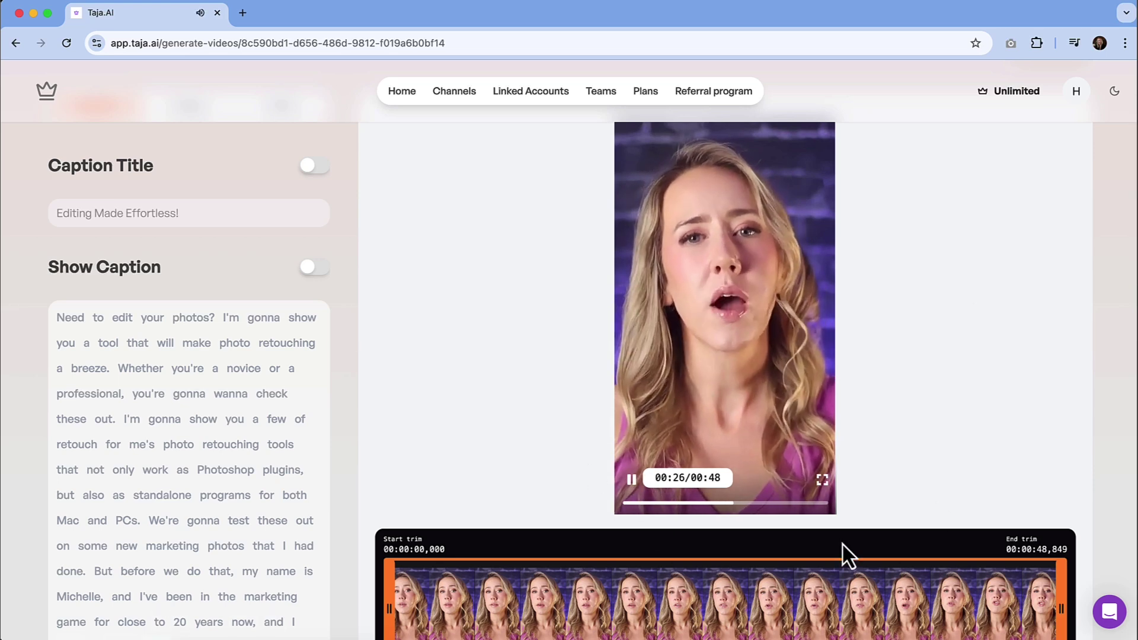
scroll(813, 397, up, 2)
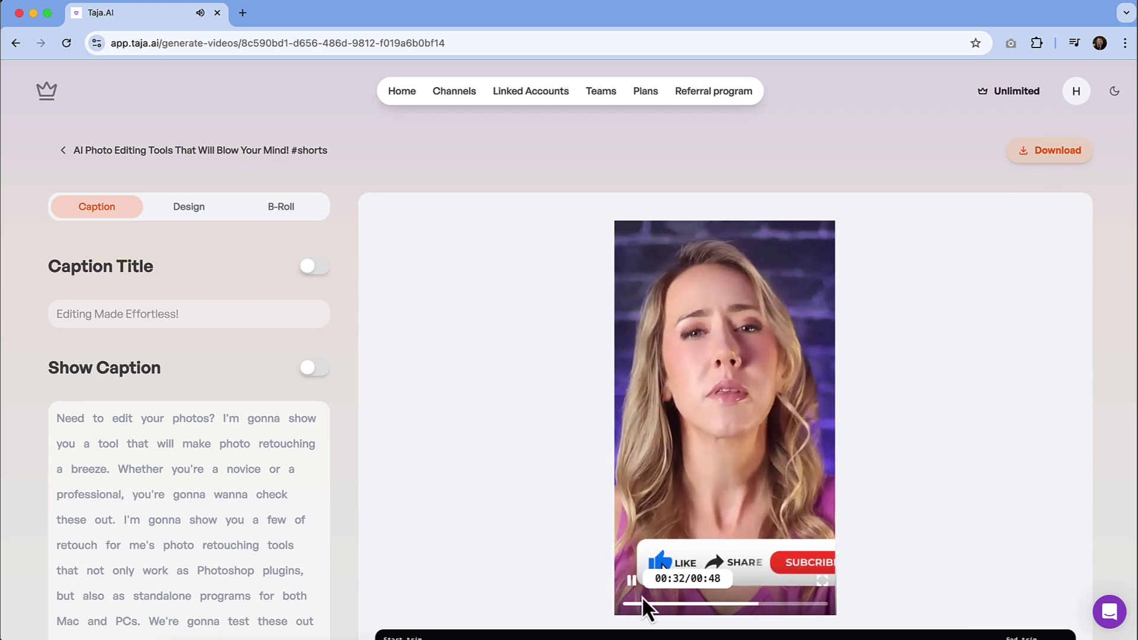
click(629, 582)
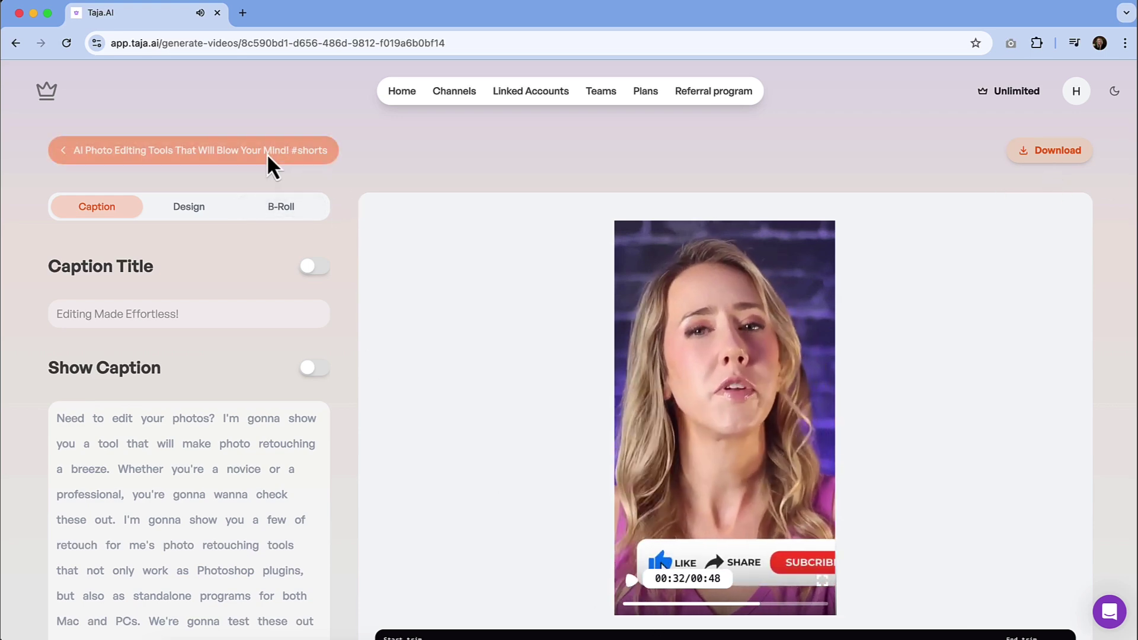
- Leave the editor and apply this styling as the channel default
click(140, 149)
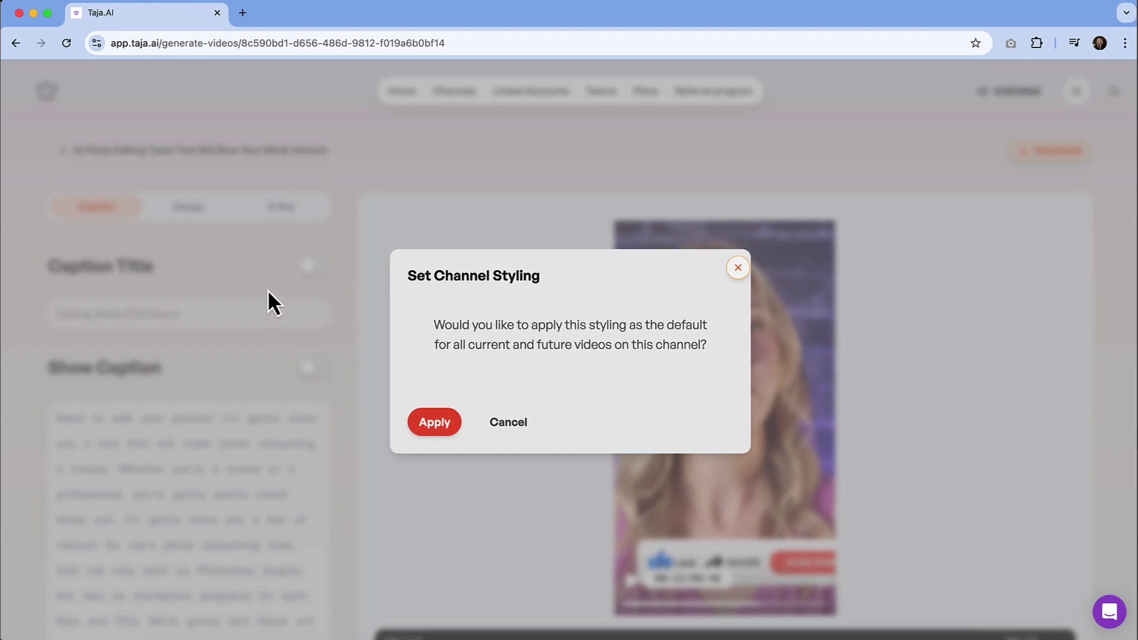
click(432, 422)
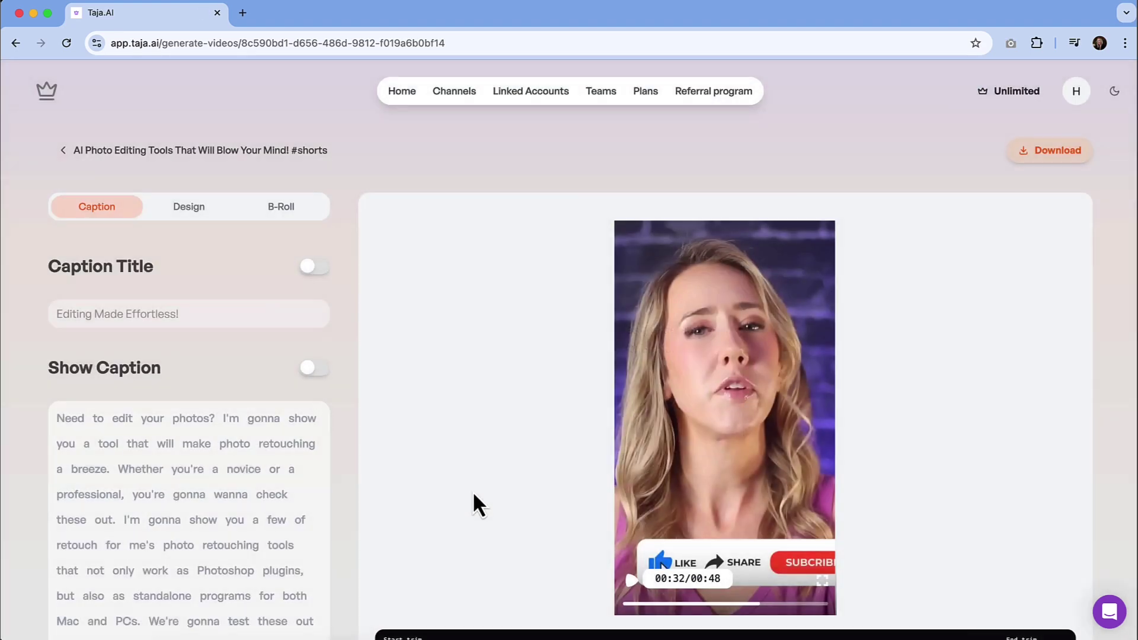
scroll(142, 216, up, 5)
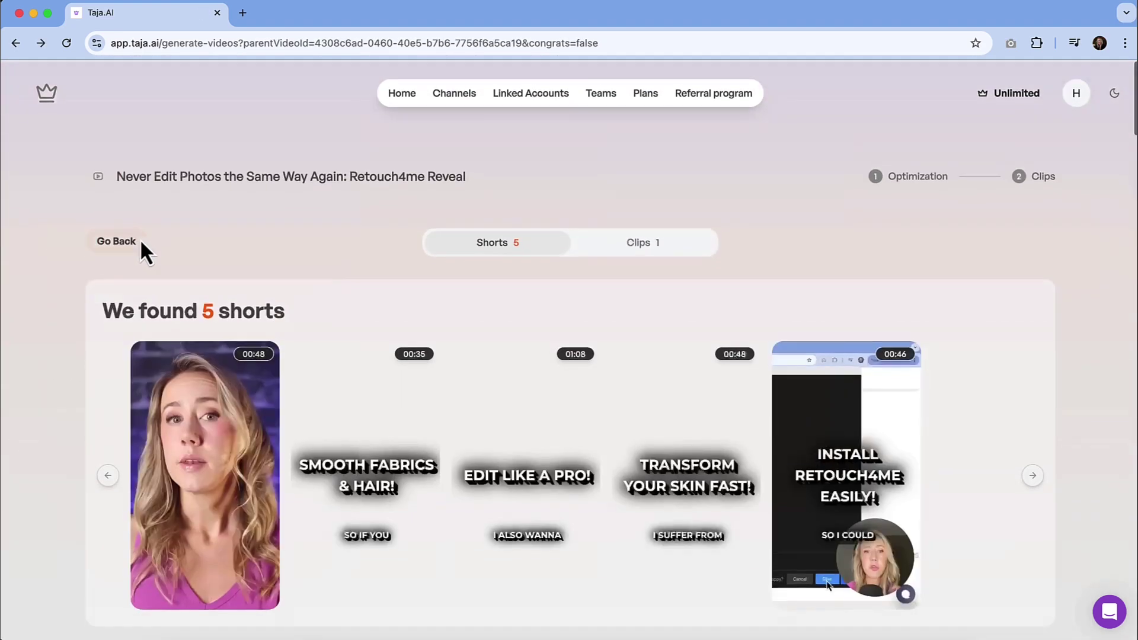
scroll(233, 432, down, 1)
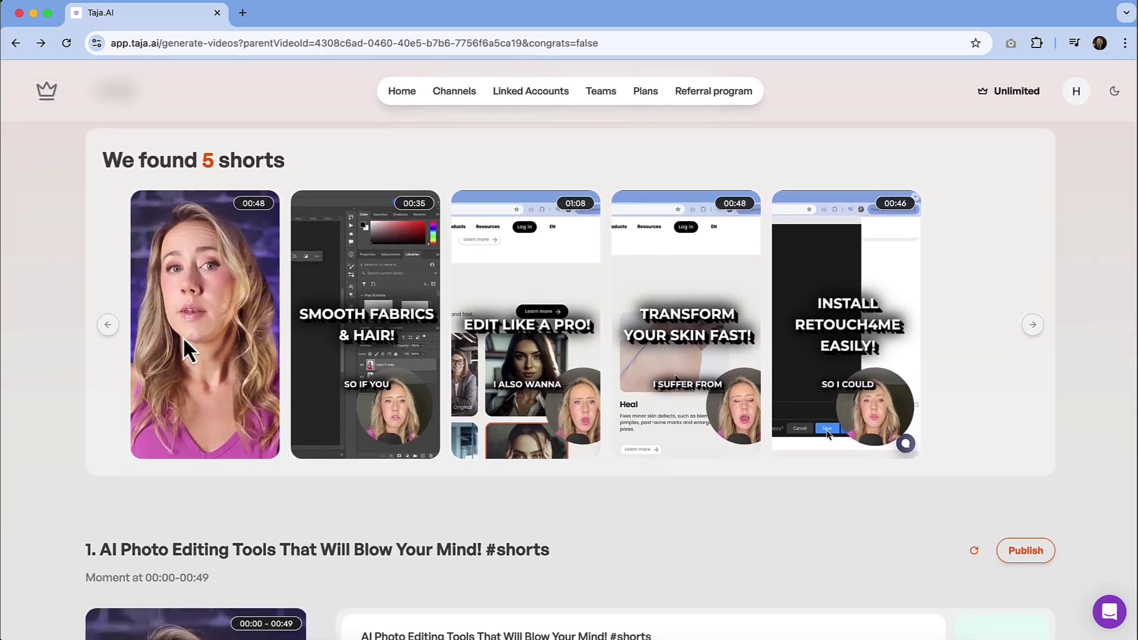
scroll(197, 300, down, 10)
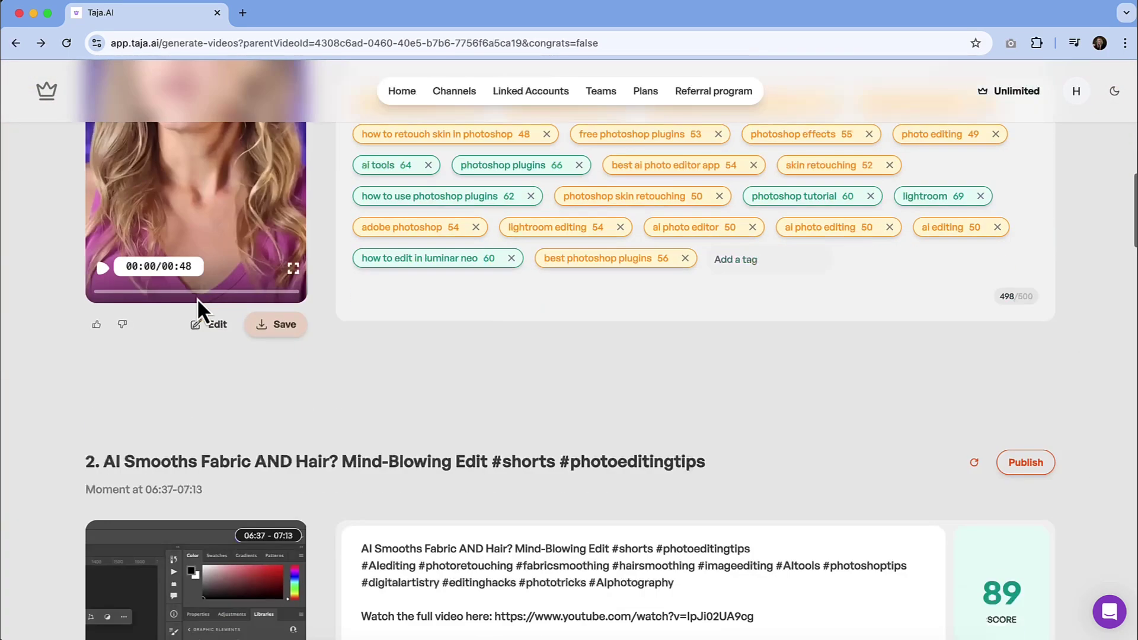
scroll(266, 320, down, 7)
scroll(300, 310, up, 1)
scroll(297, 290, down, 4)
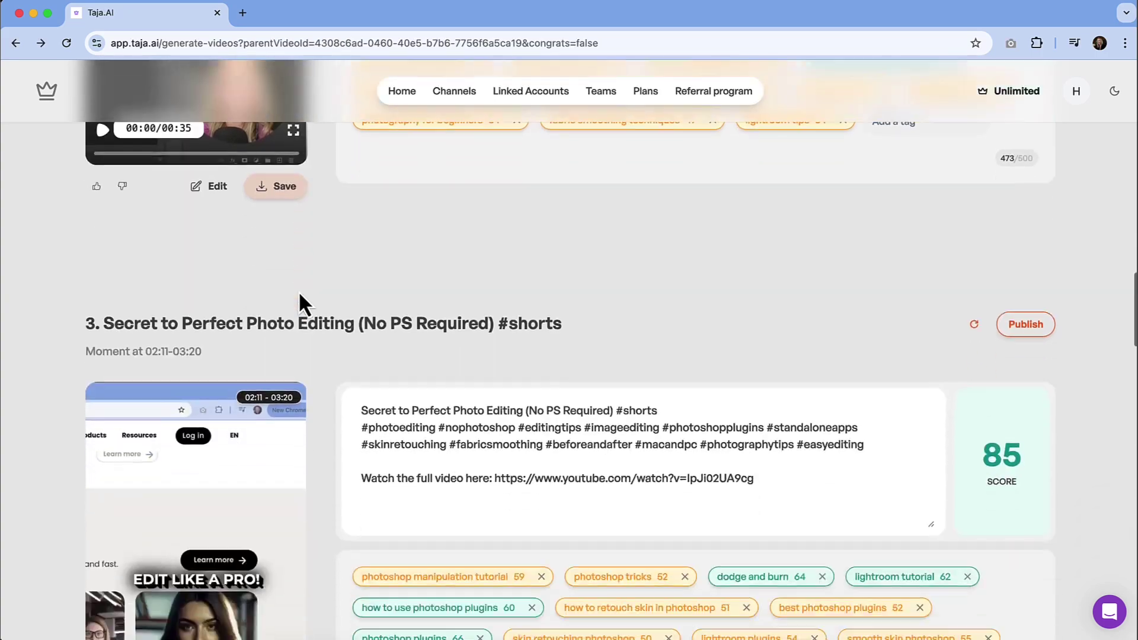
scroll(299, 294, down, 10)
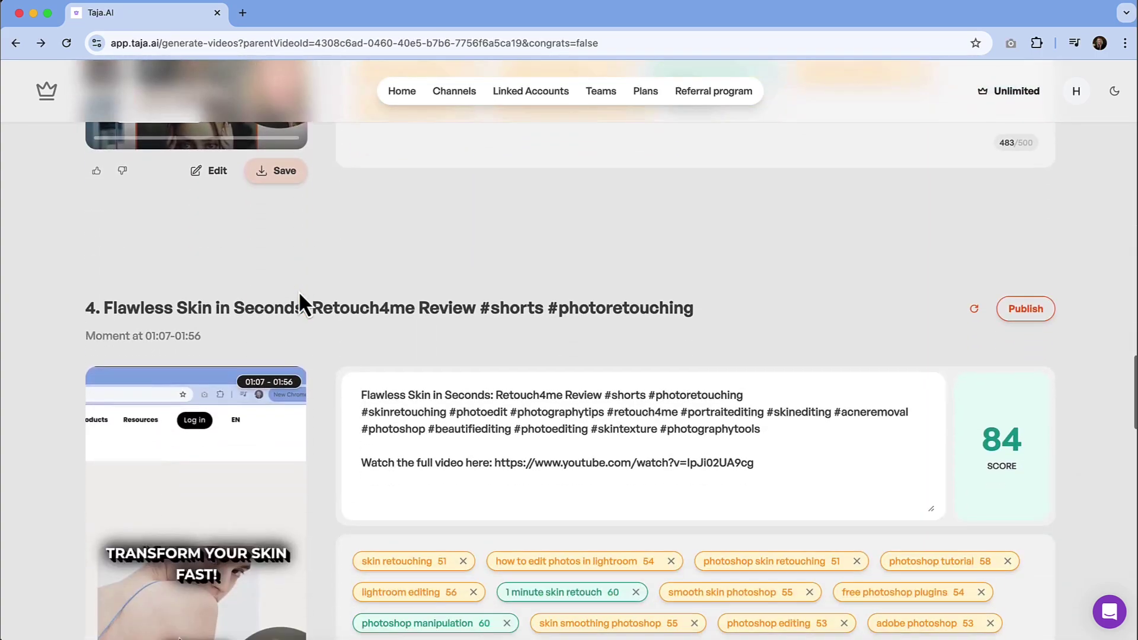
scroll(299, 295, down, 12)
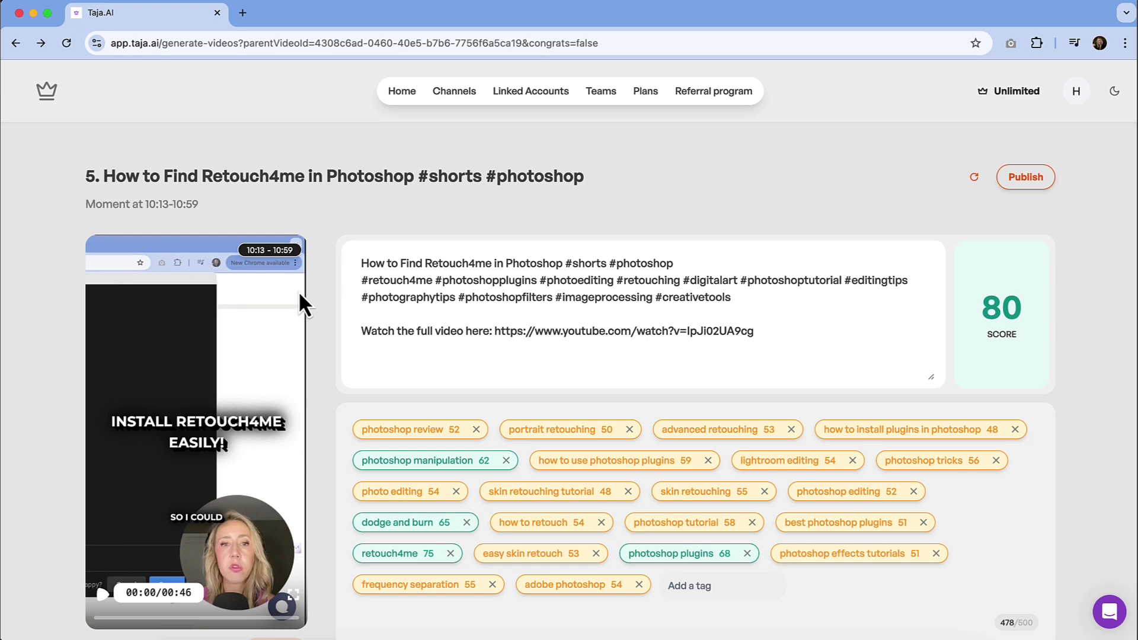
scroll(299, 295, down, 5)
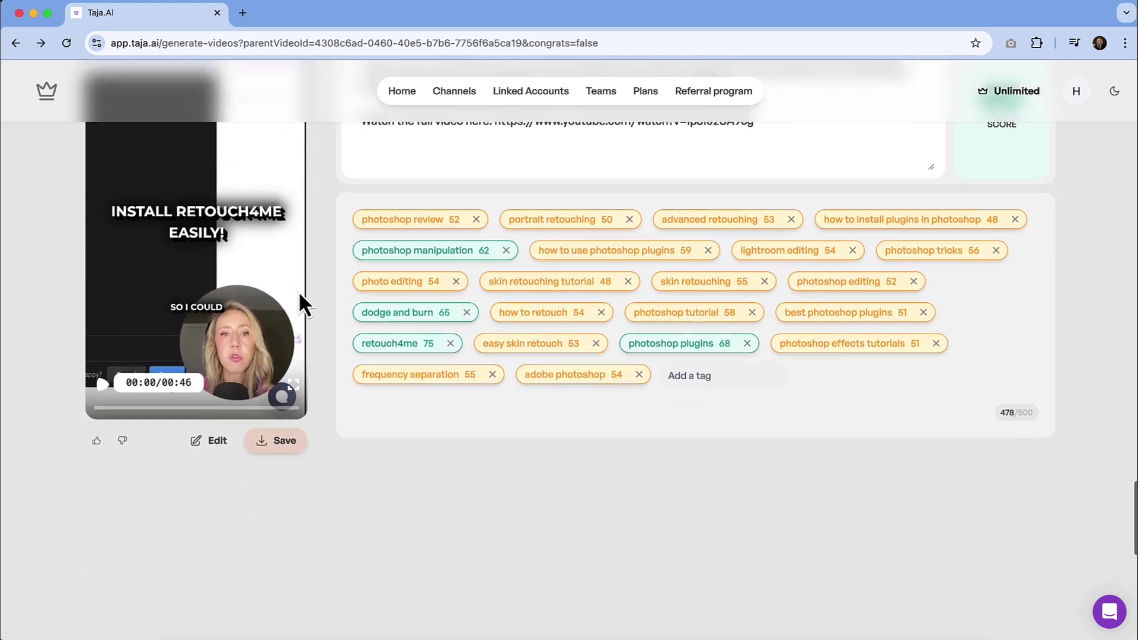
scroll(299, 295, up, 20)
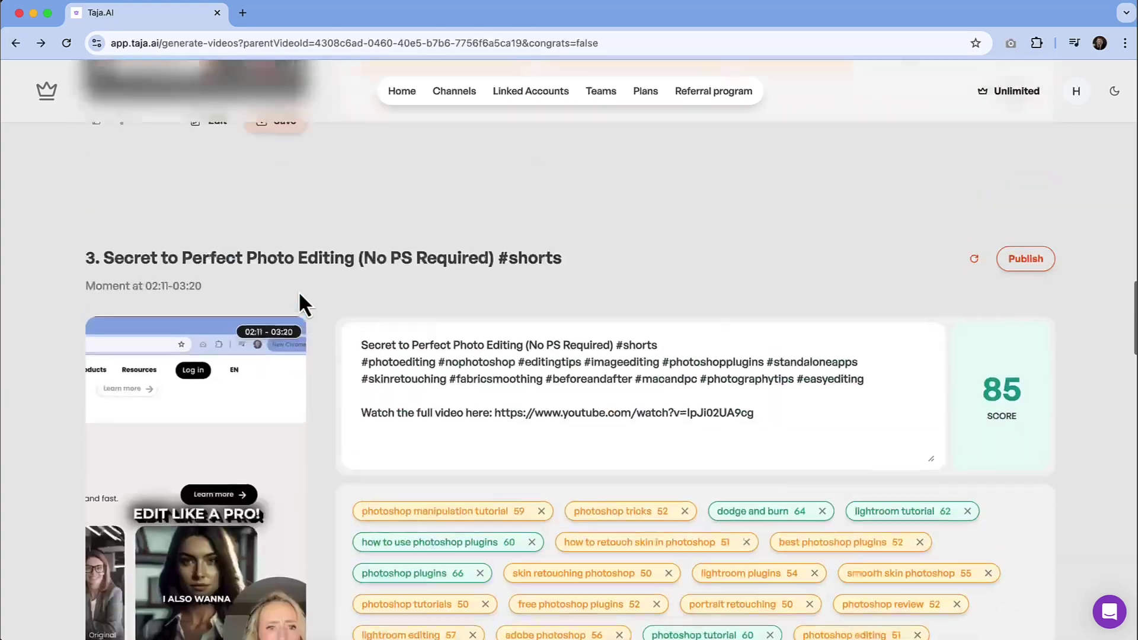
scroll(297, 290, up, 10)
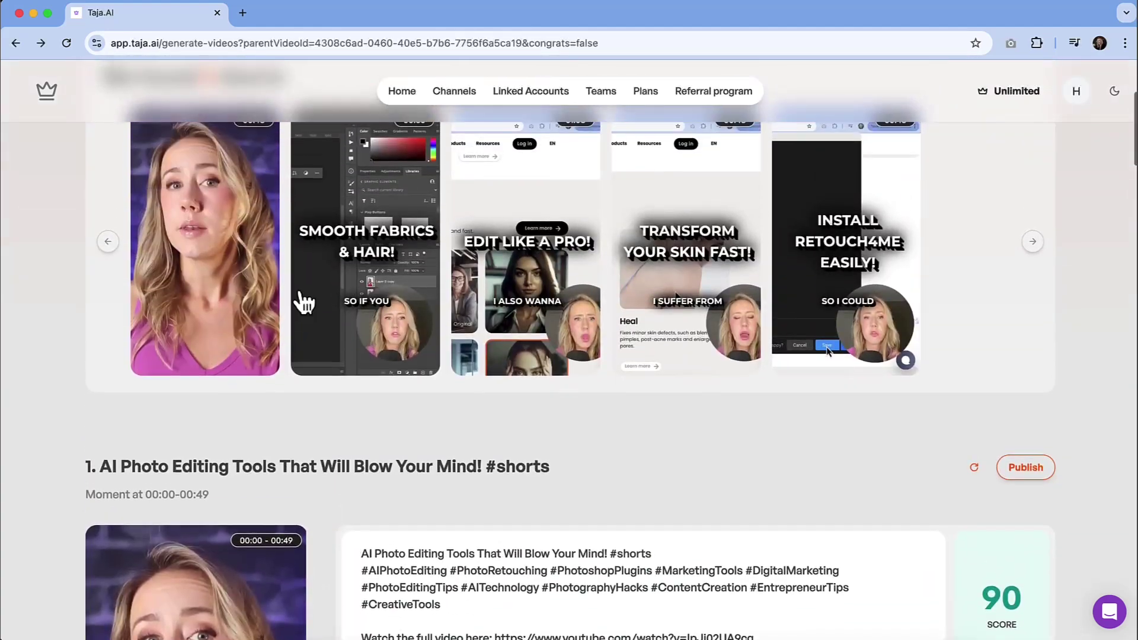
scroll(453, 322, up, 5)
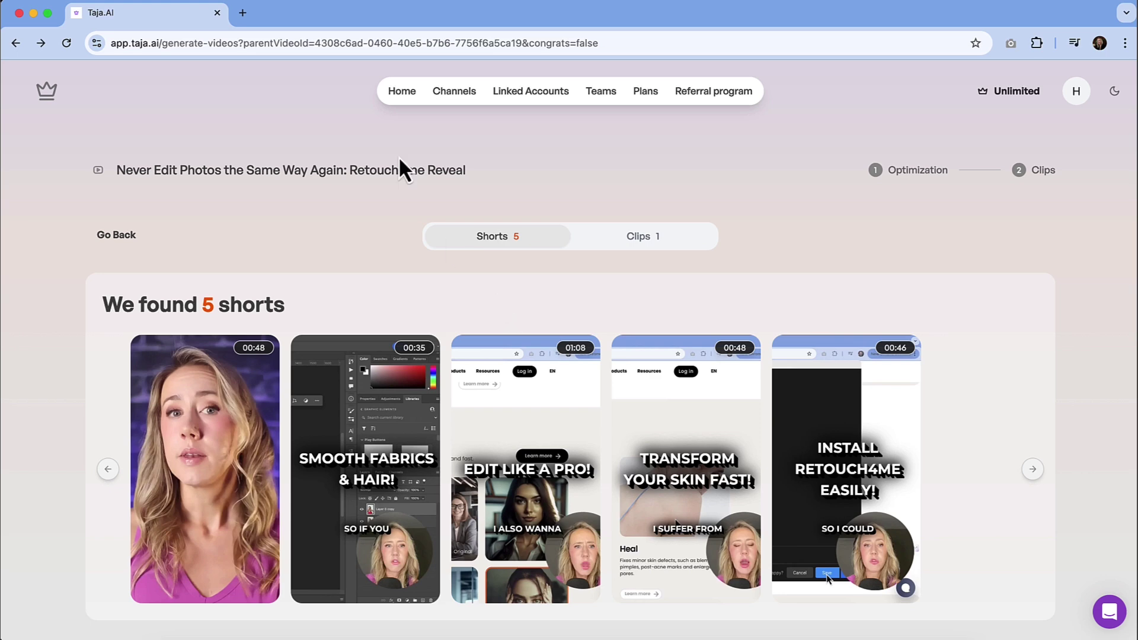
- Go to Home, browse Recent Videos, and return to the Optimize Now field
click(394, 91)
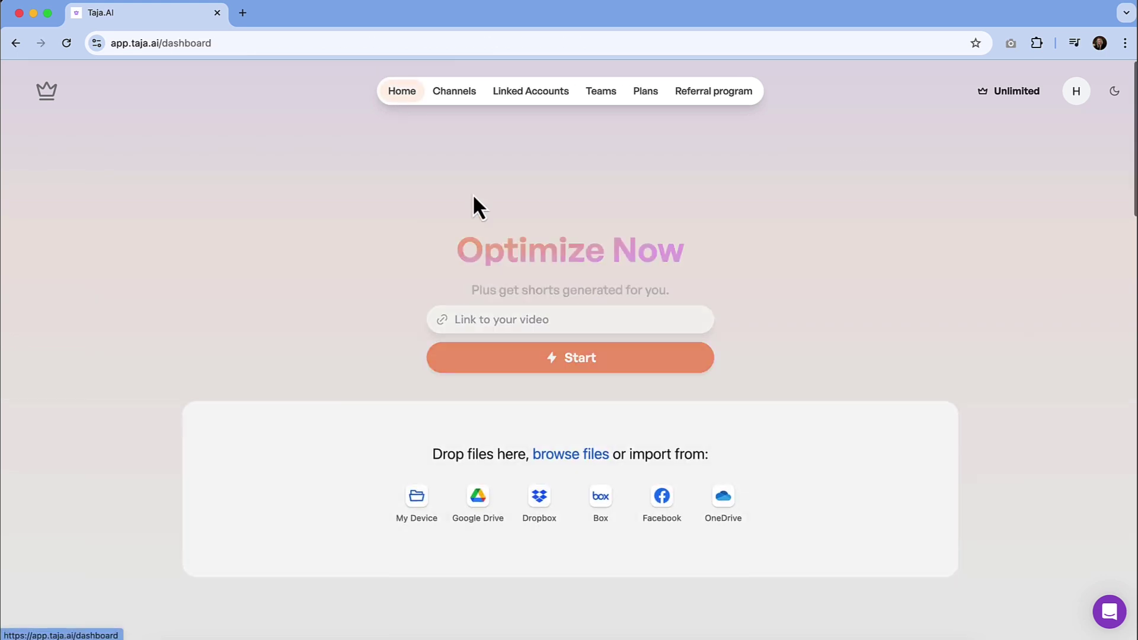
scroll(488, 183, down, 10)
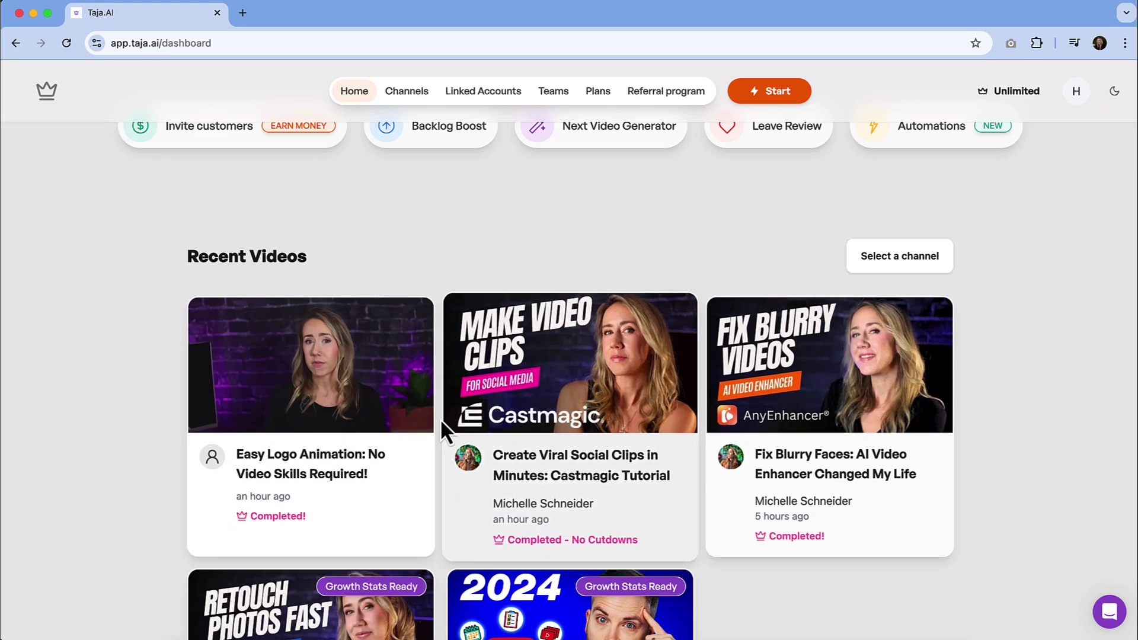
scroll(656, 283, down, 2)
scroll(656, 282, down, 3)
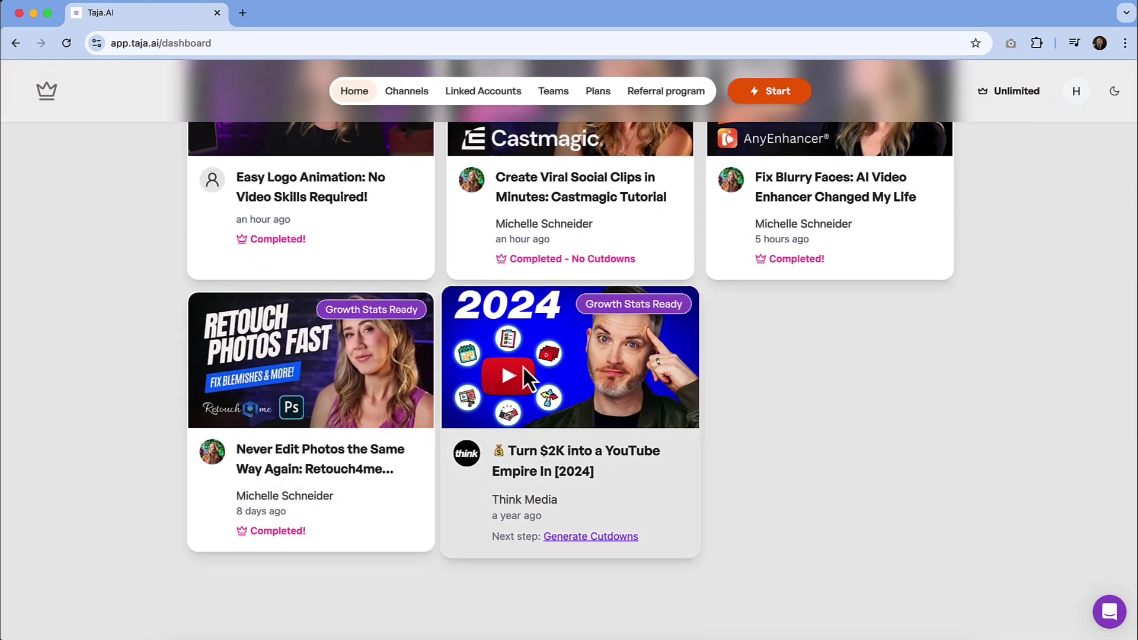
scroll(528, 379, up, 3)
scroll(523, 365, up, 1)
scroll(523, 365, up, 2)
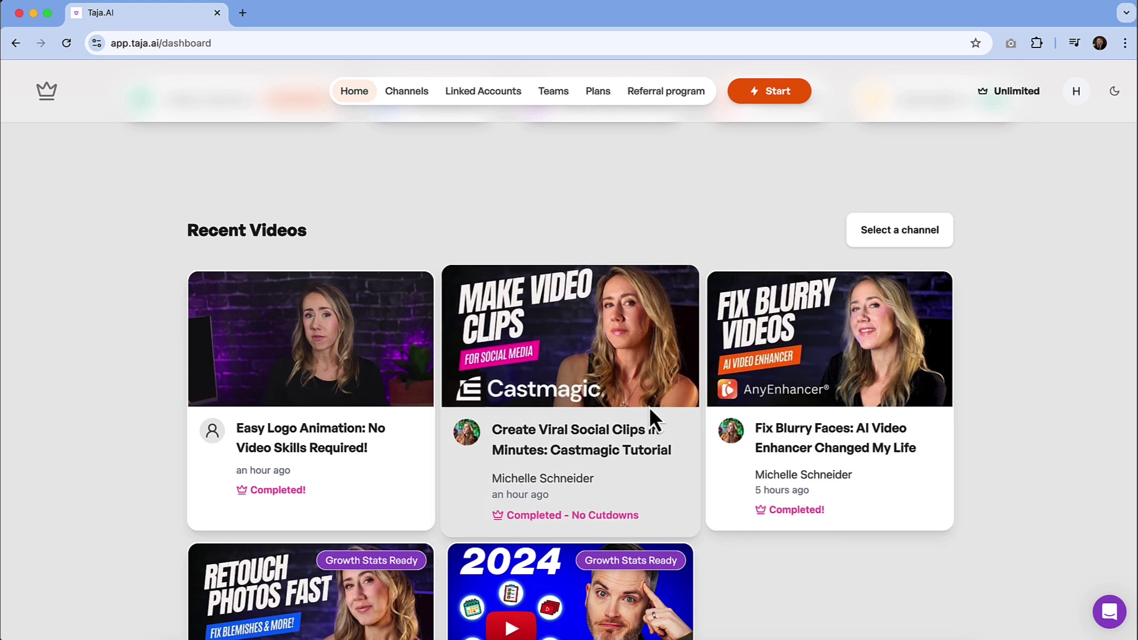
scroll(650, 419, up, 9)
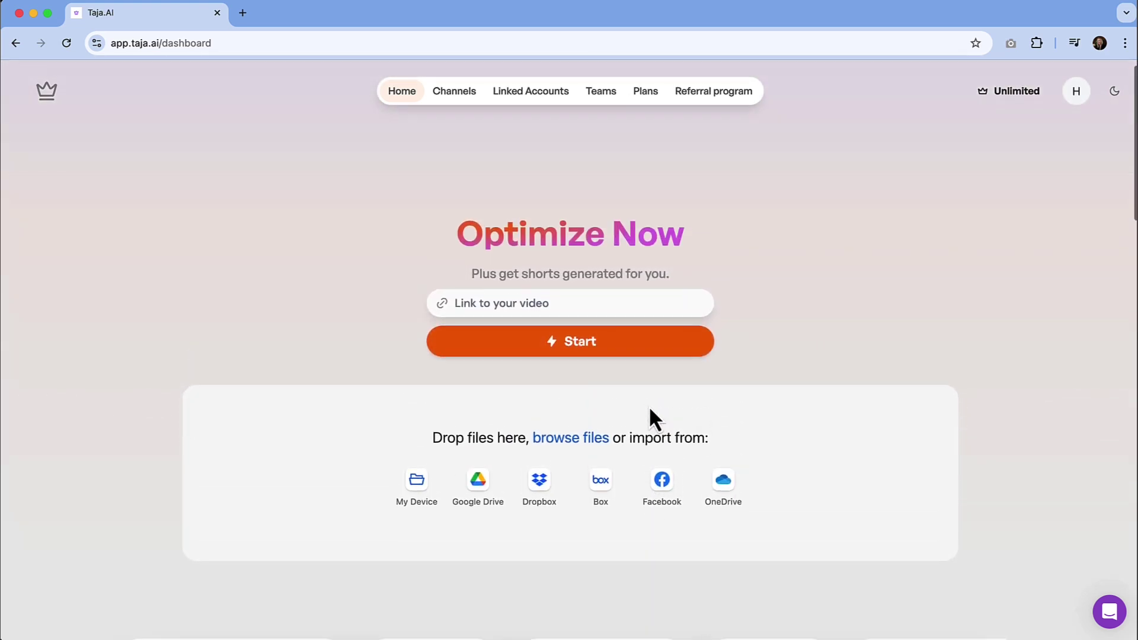